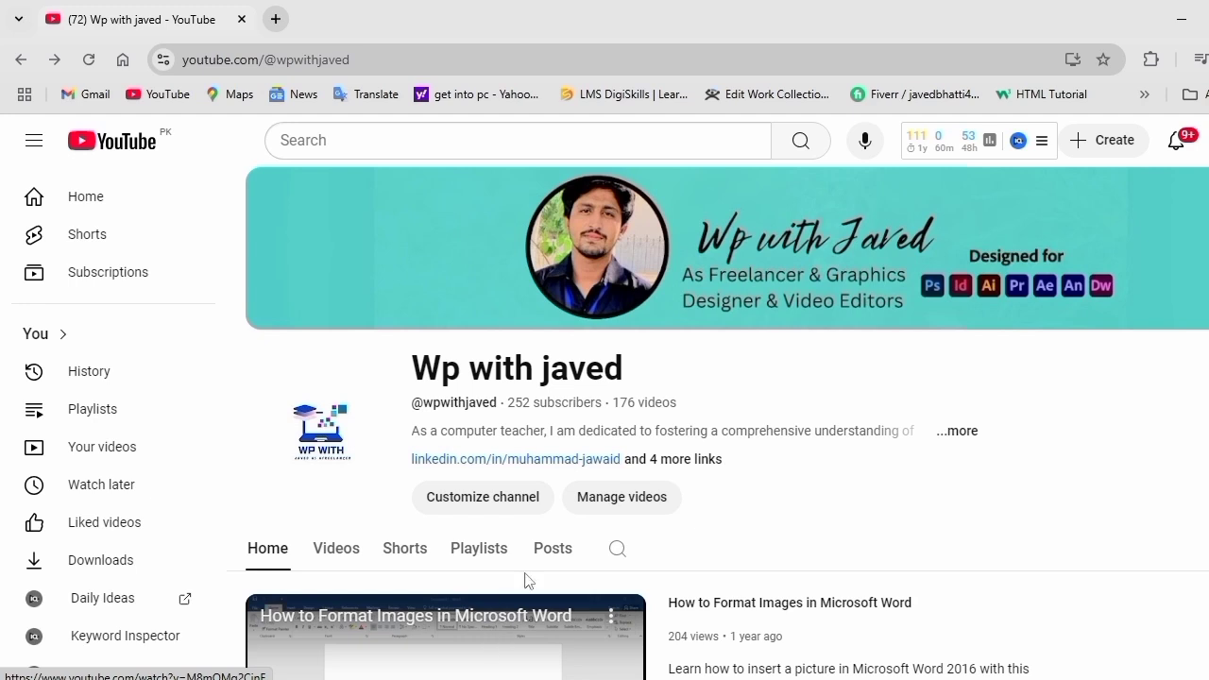
- Look over the YouTube channel's home page, including its featured video and the For You, Shorts and Videos sections
{"action": "scroll", "coordinate": [717, 444], "scroll_direction": "down", "scroll_amount": 8}
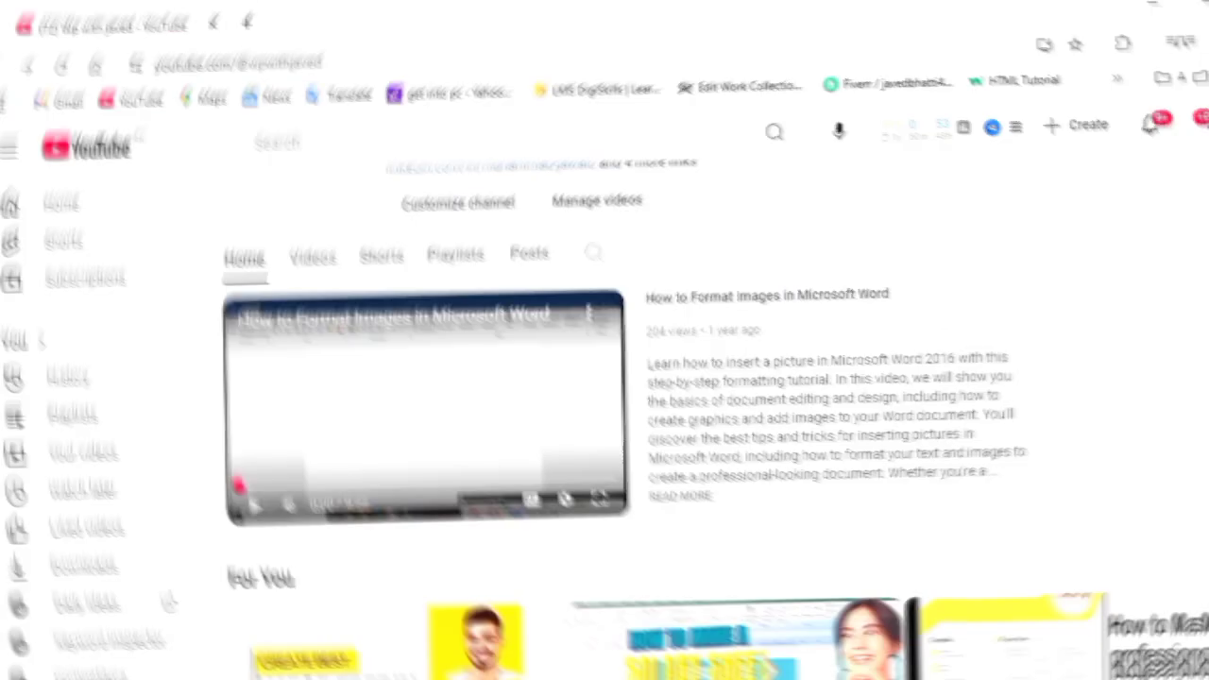
{"action": "scroll", "coordinate": [892, 669], "scroll_direction": "up", "scroll_amount": 3}
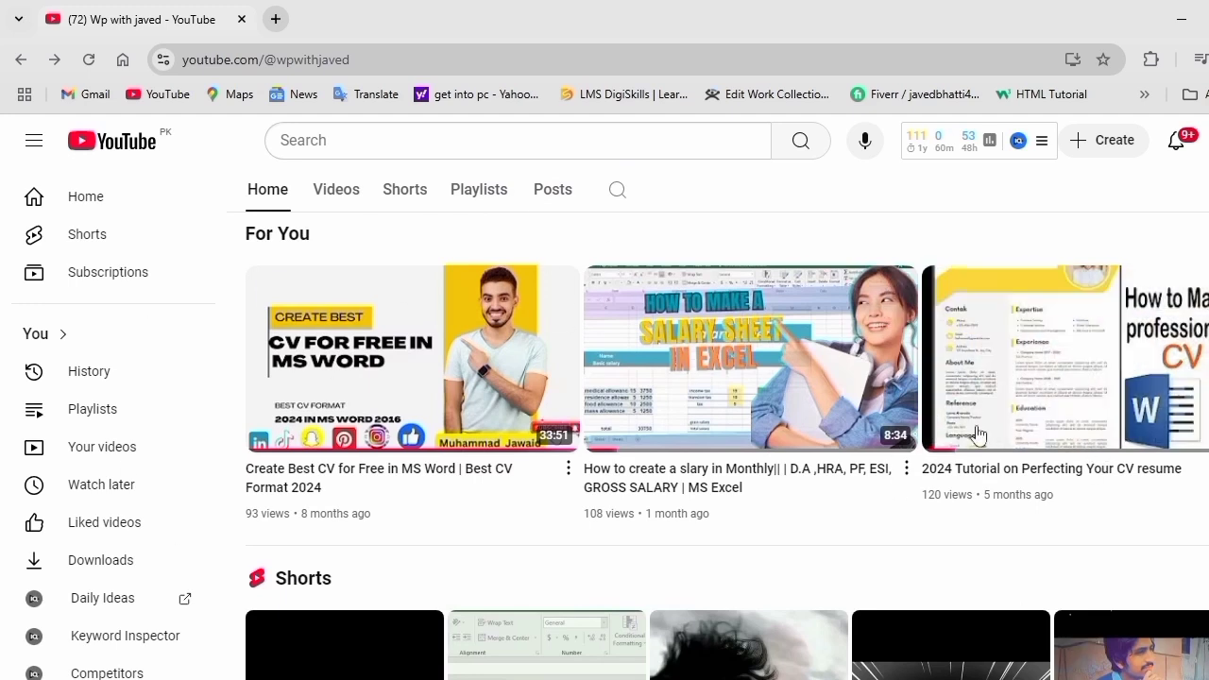
{"action": "scroll", "coordinate": [727, 444], "scroll_direction": "down", "scroll_amount": 7}
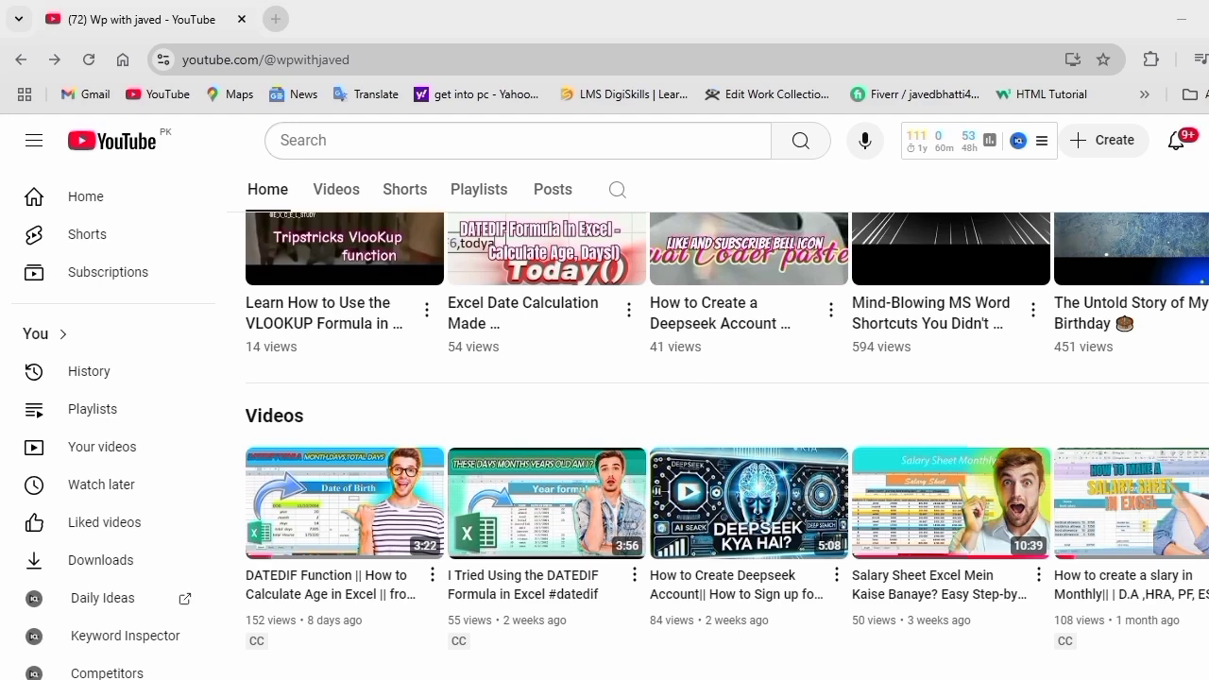
{"action": "scroll", "coordinate": [727, 444], "scroll_direction": "up", "scroll_amount": 10}
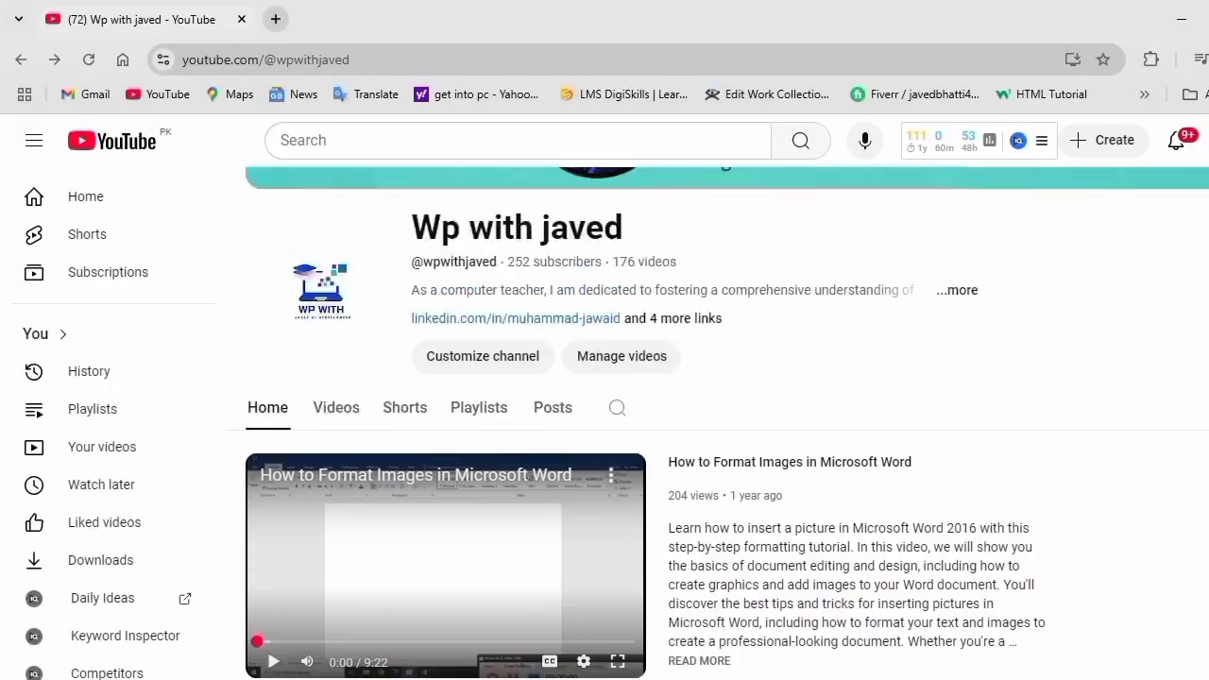
{"action": "scroll", "coordinate": [727, 425], "scroll_direction": "up", "scroll_amount": 2}
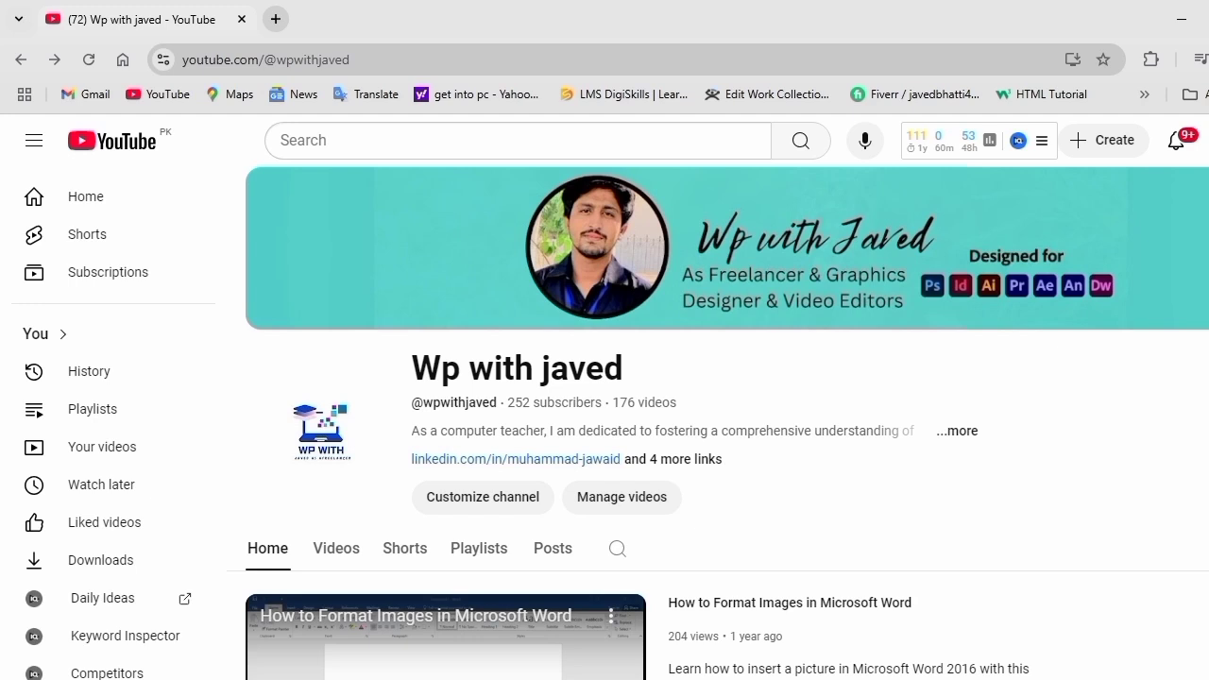
{"action": "scroll", "coordinate": [718, 425], "scroll_direction": "down", "scroll_amount": 4}
{"action": "scroll", "coordinate": [718, 425], "scroll_direction": "up", "scroll_amount": 4}
{"action": "scroll", "coordinate": [801, 479], "scroll_direction": "down", "scroll_amount": 9}
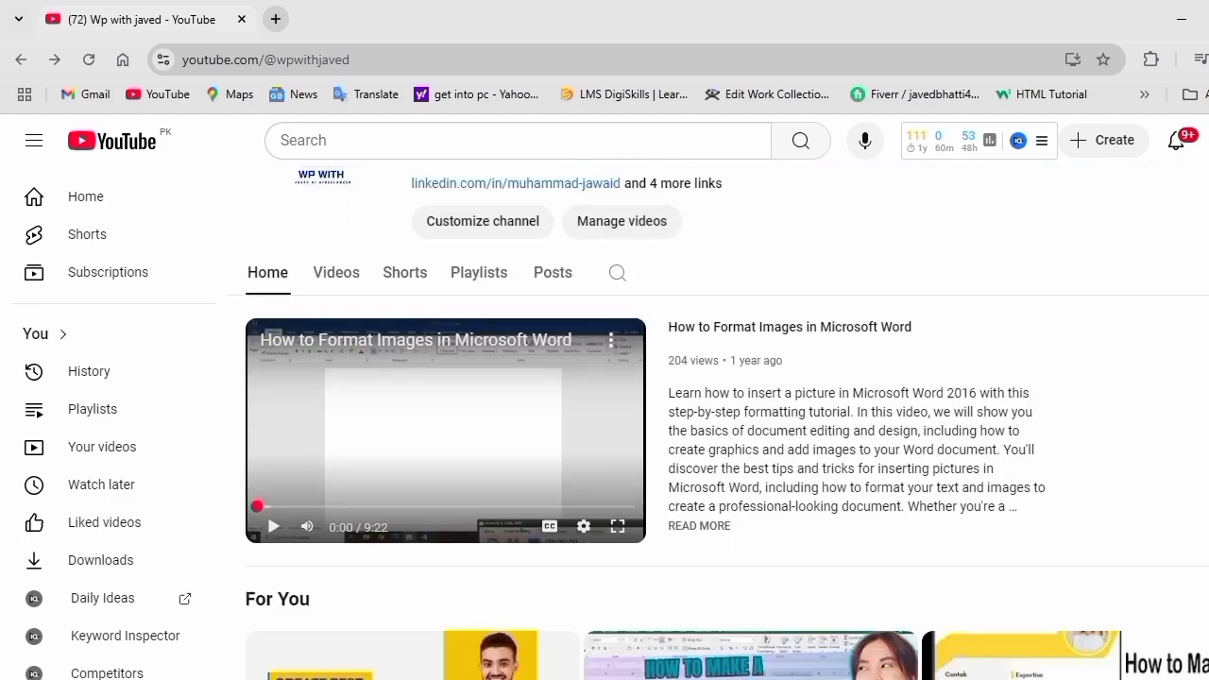
{"action": "scroll", "coordinate": [801, 479], "scroll_direction": "up", "scroll_amount": 5}
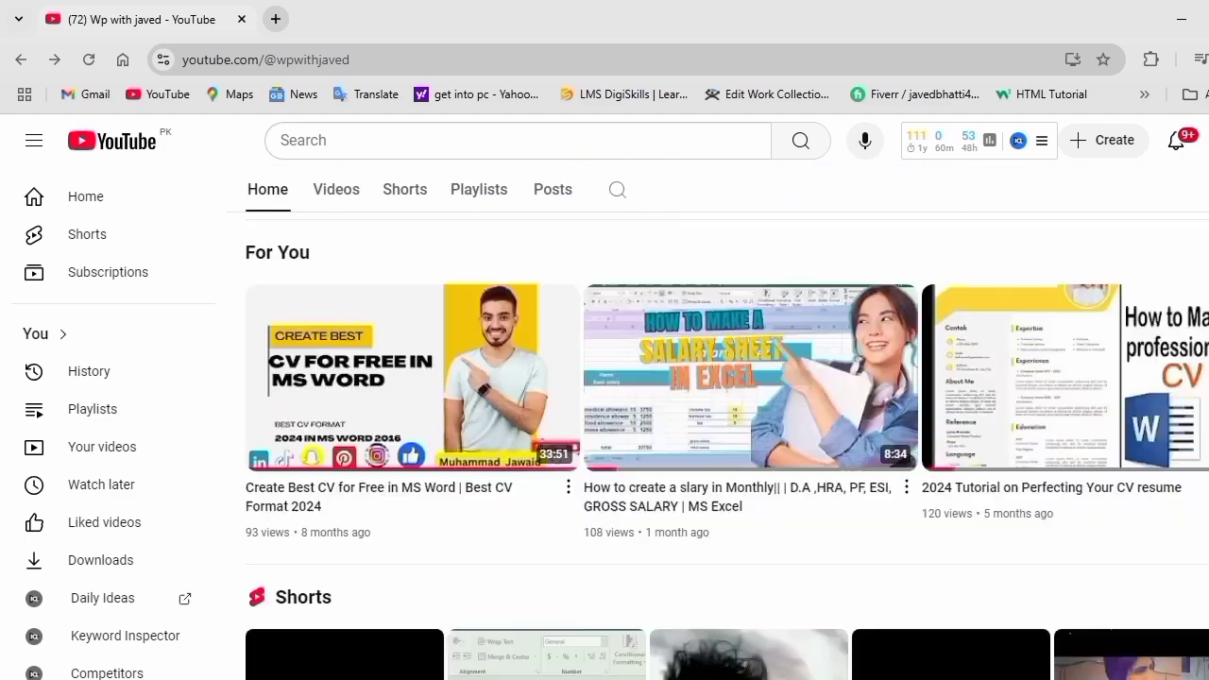
{"action": "scroll", "coordinate": [718, 423], "scroll_direction": "up", "scroll_amount": 1}
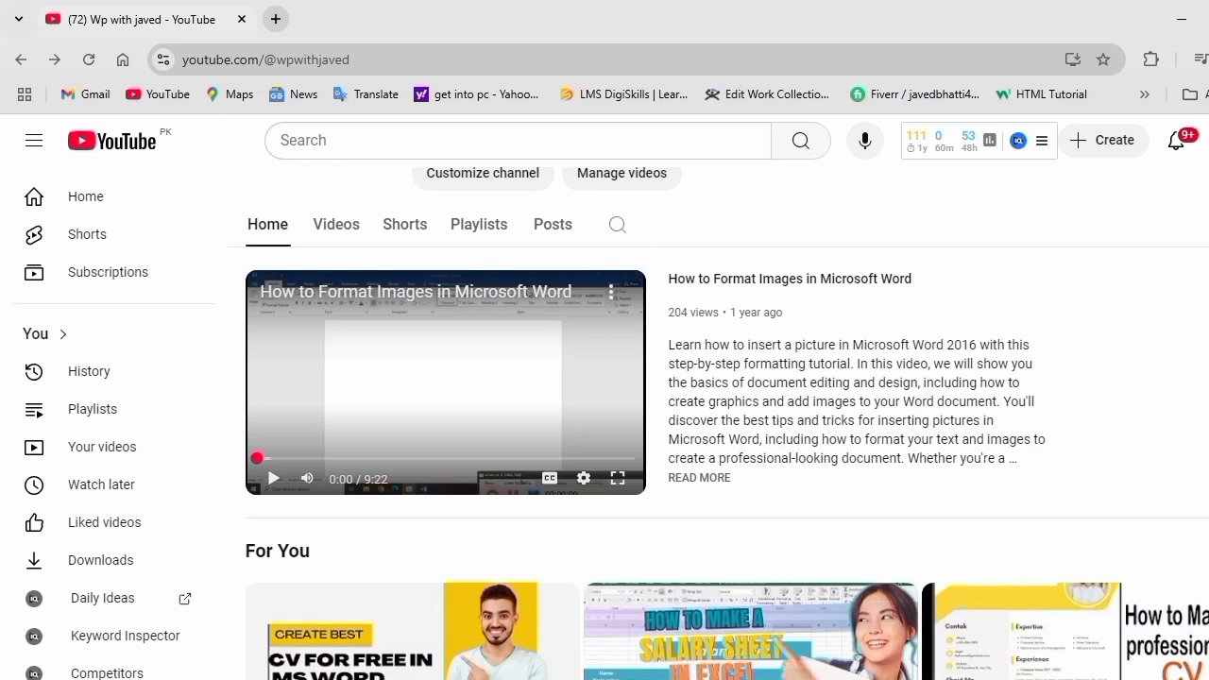
{"action": "scroll", "coordinate": [718, 423], "scroll_direction": "up", "scroll_amount": 3}
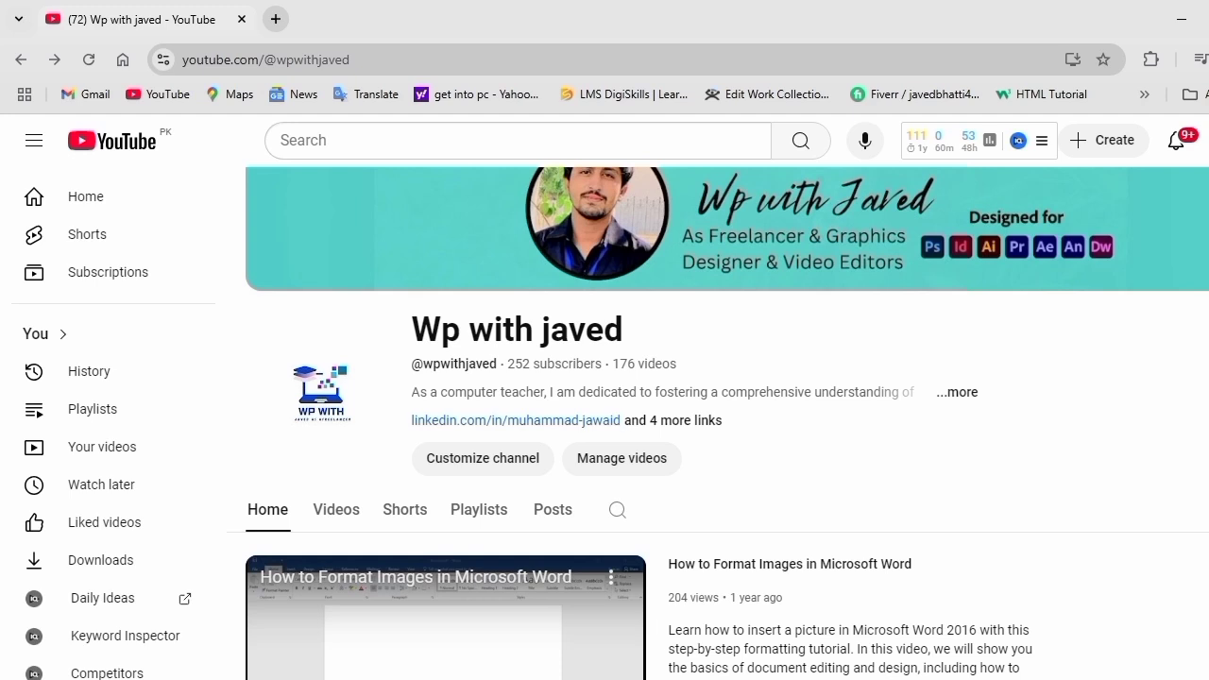
- Launch Excel and dismiss the Microsoft Office Activation Wizard
{"action": "key", "text": "super+r"}
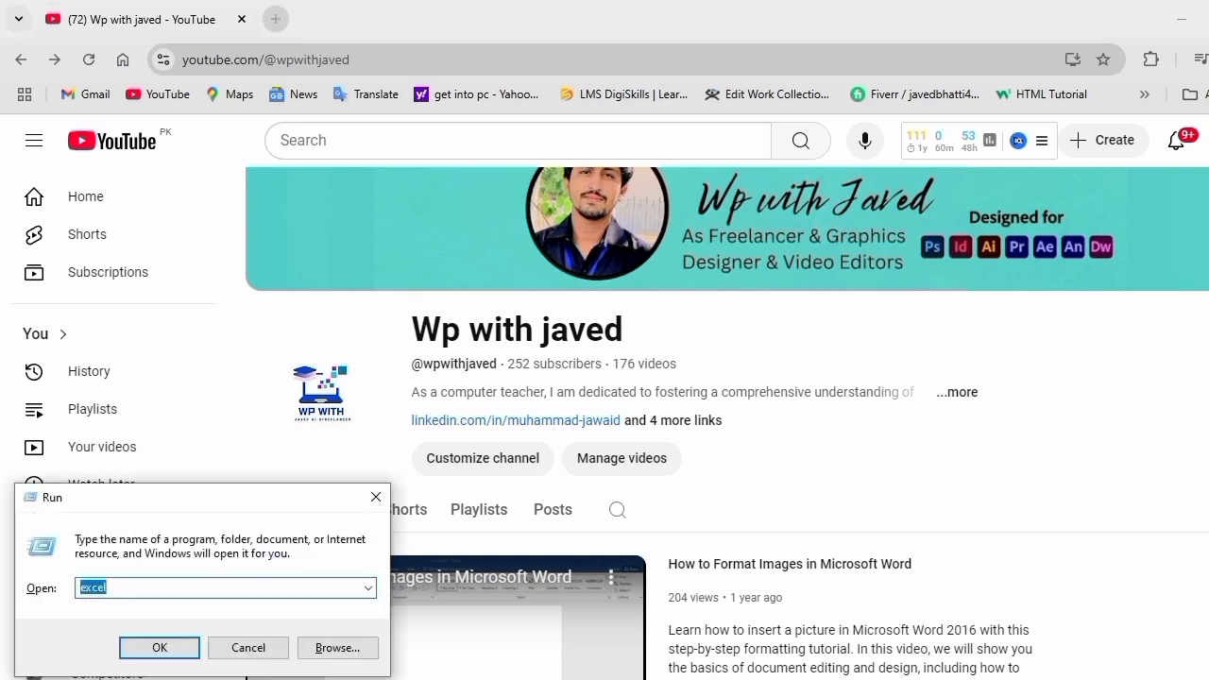
{"action": "key", "text": "Return"}
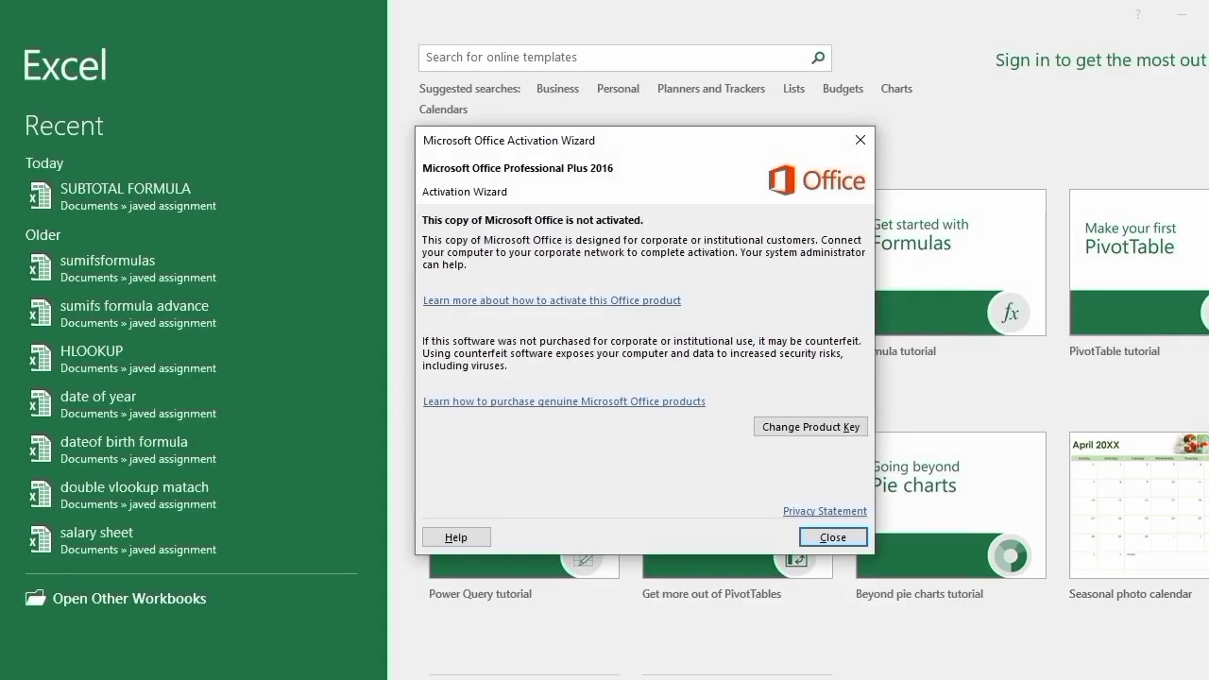
{"action": "left_click", "coordinate": [859, 140]}
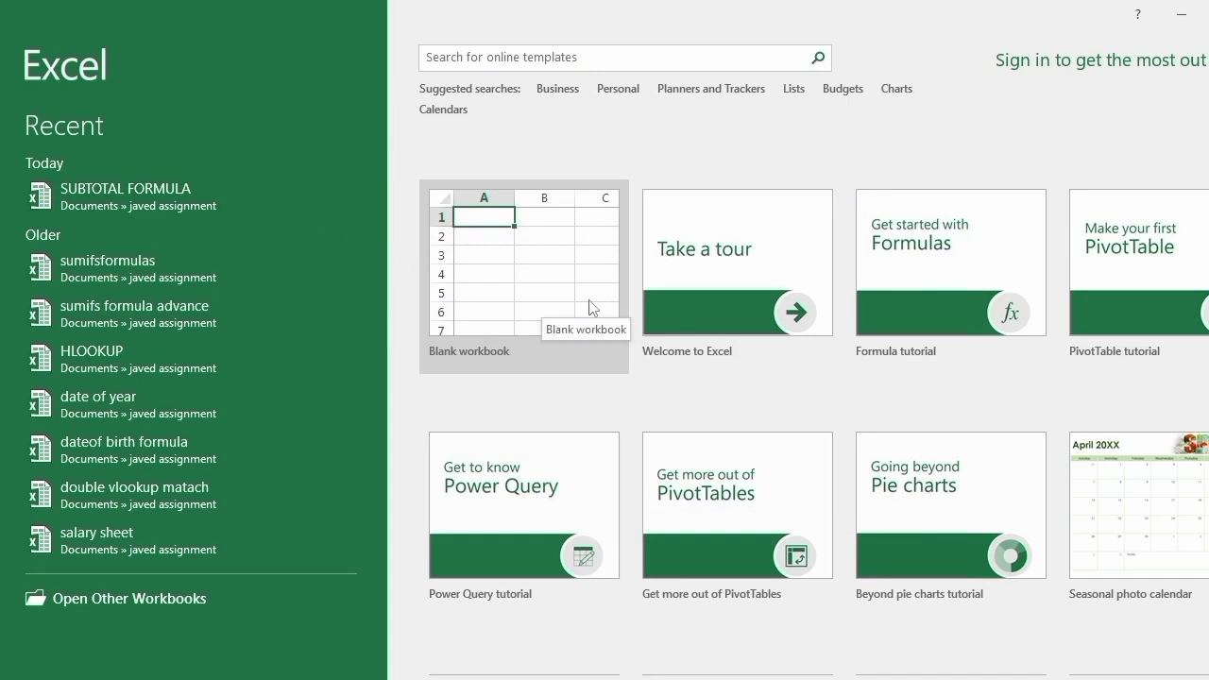
- Look through the available workbook templates and open the recent workbook SUBTOTAL FORMULA
{"action": "scroll", "coordinate": [812, 397], "scroll_direction": "down", "scroll_amount": 3}
{"action": "scroll", "coordinate": [812, 397], "scroll_direction": "down", "scroll_amount": 9}
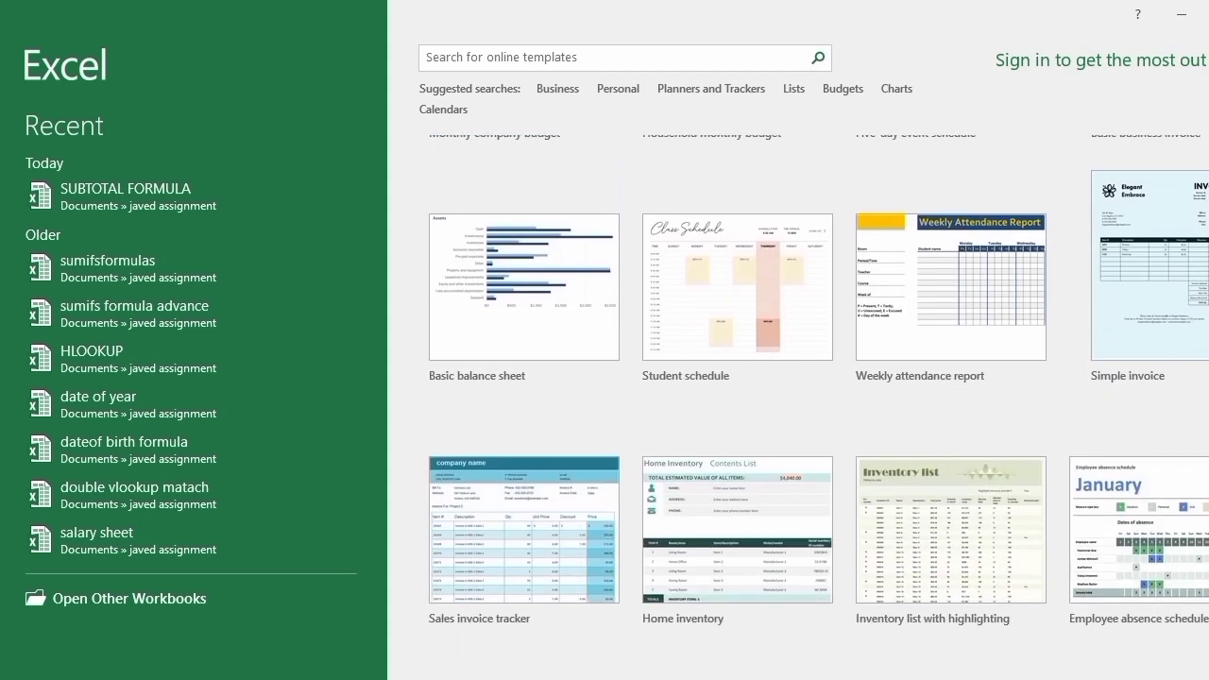
{"action": "scroll", "coordinate": [812, 397], "scroll_direction": "down", "scroll_amount": 3}
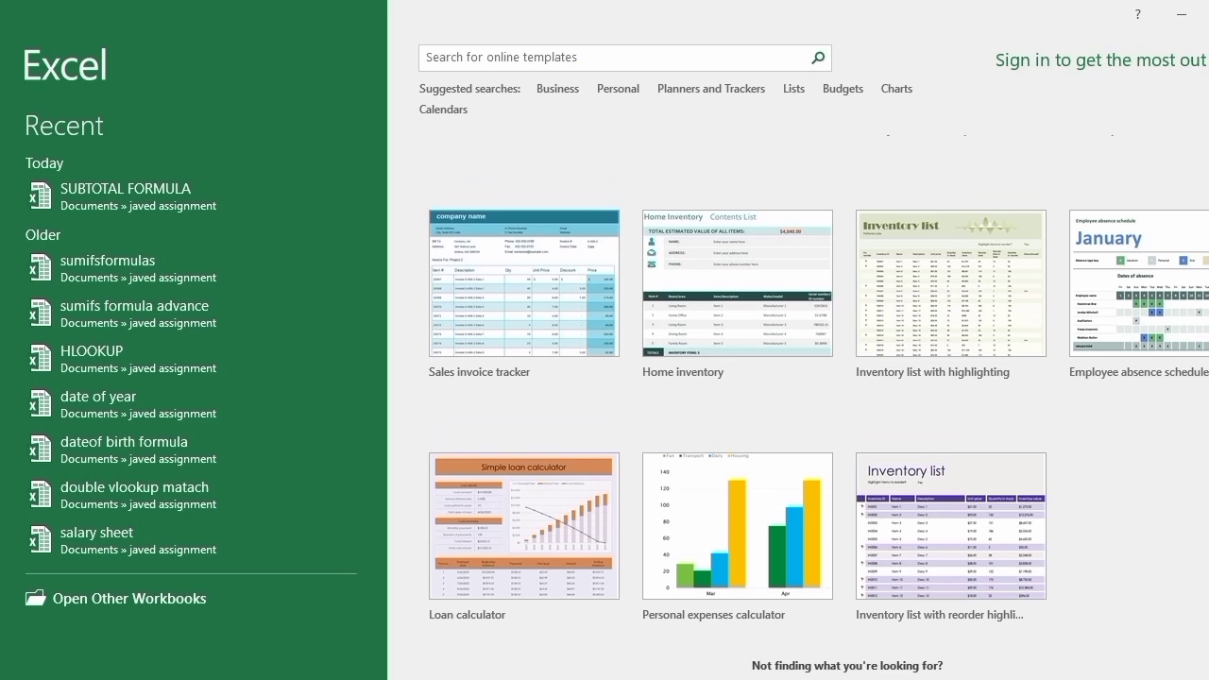
{"action": "scroll", "coordinate": [819, 425], "scroll_direction": "up", "scroll_amount": 3}
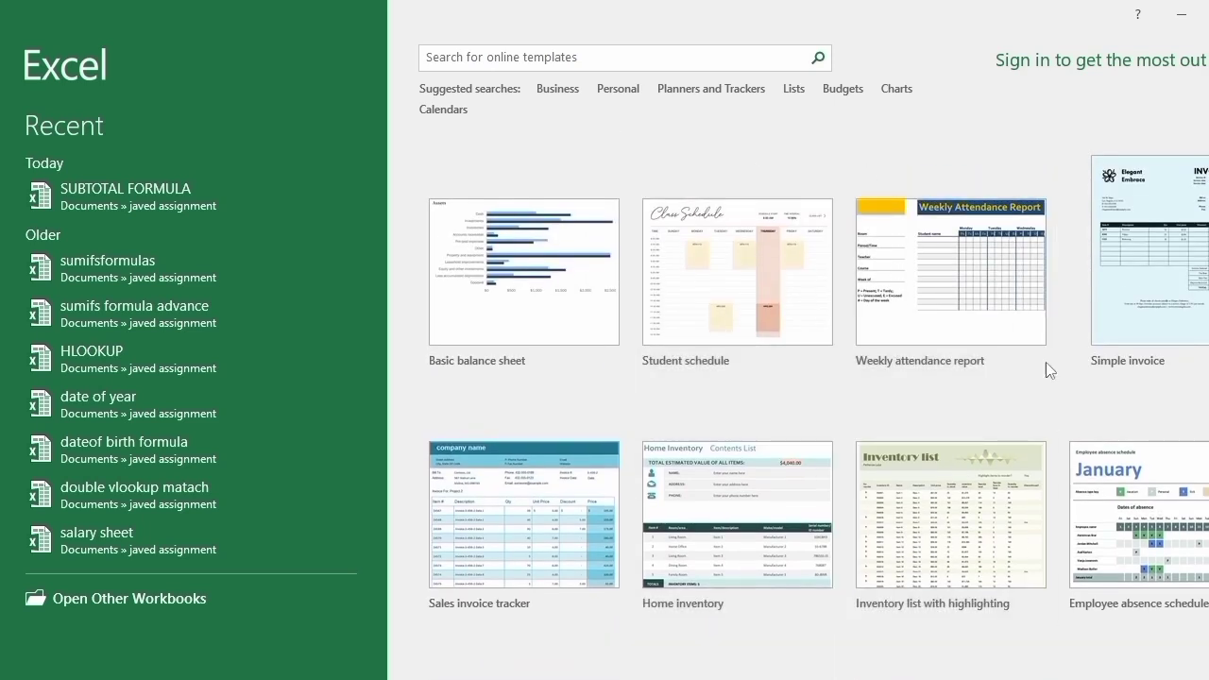
{"action": "scroll", "coordinate": [631, 455], "scroll_direction": "up", "scroll_amount": 6}
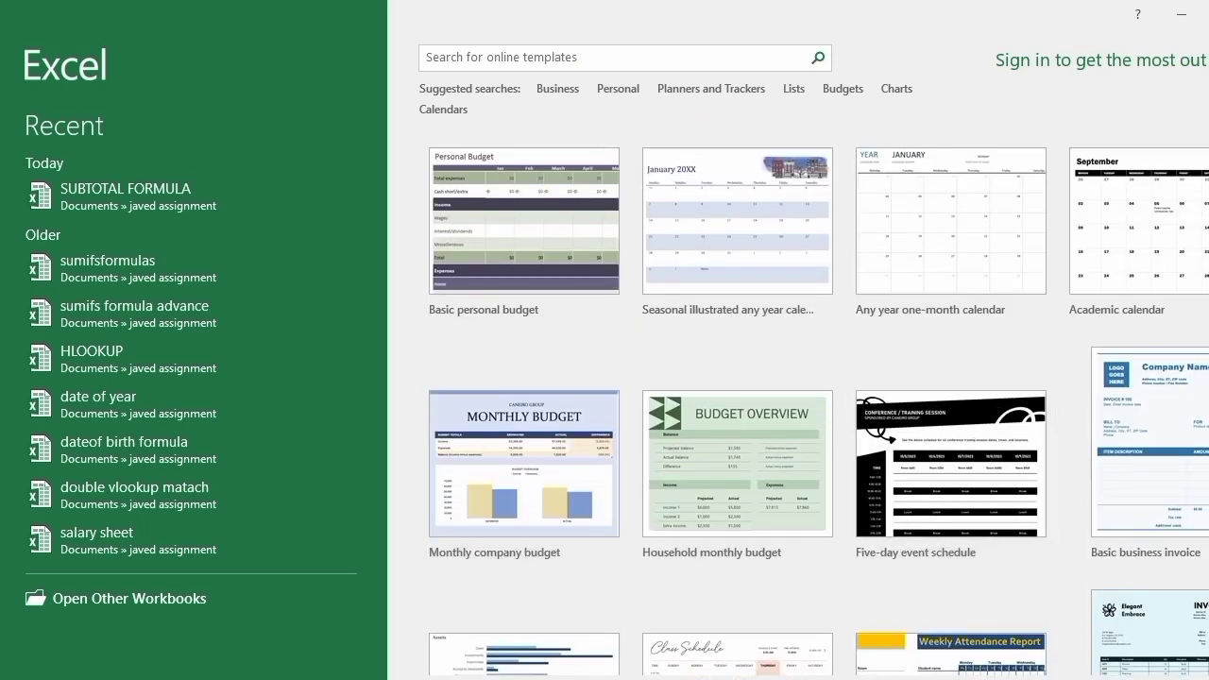
{"action": "scroll", "coordinate": [819, 412], "scroll_direction": "up", "scroll_amount": 6}
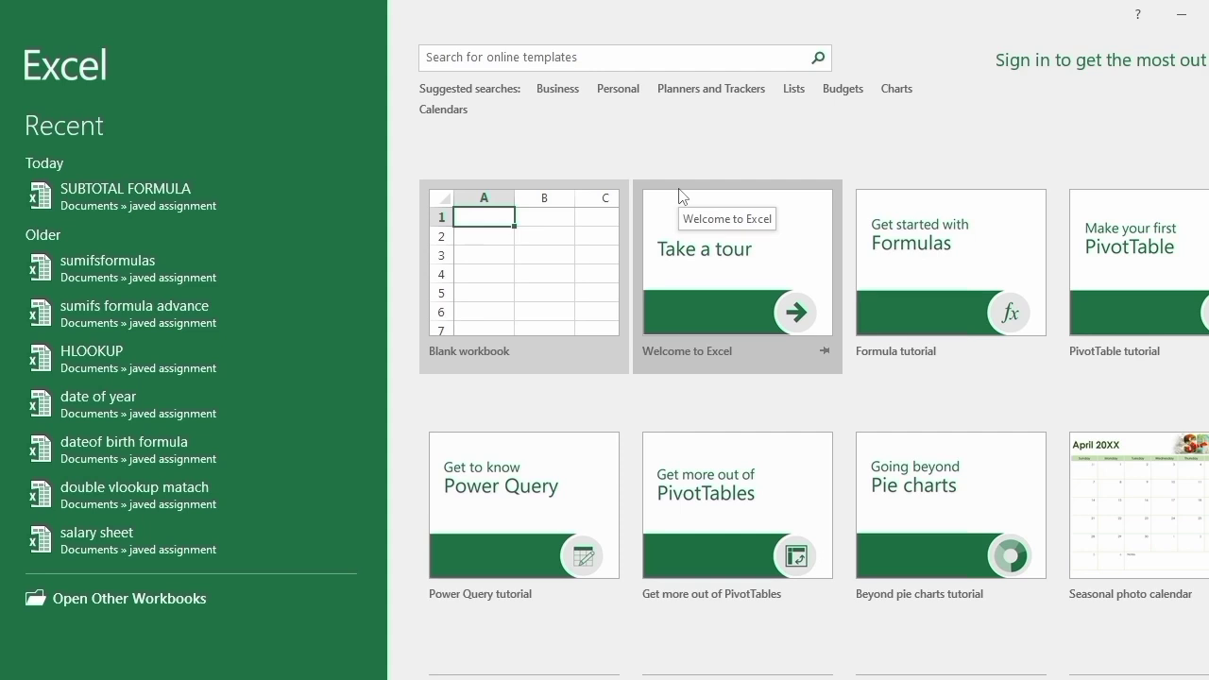
{"action": "left_click", "coordinate": [299, 198]}
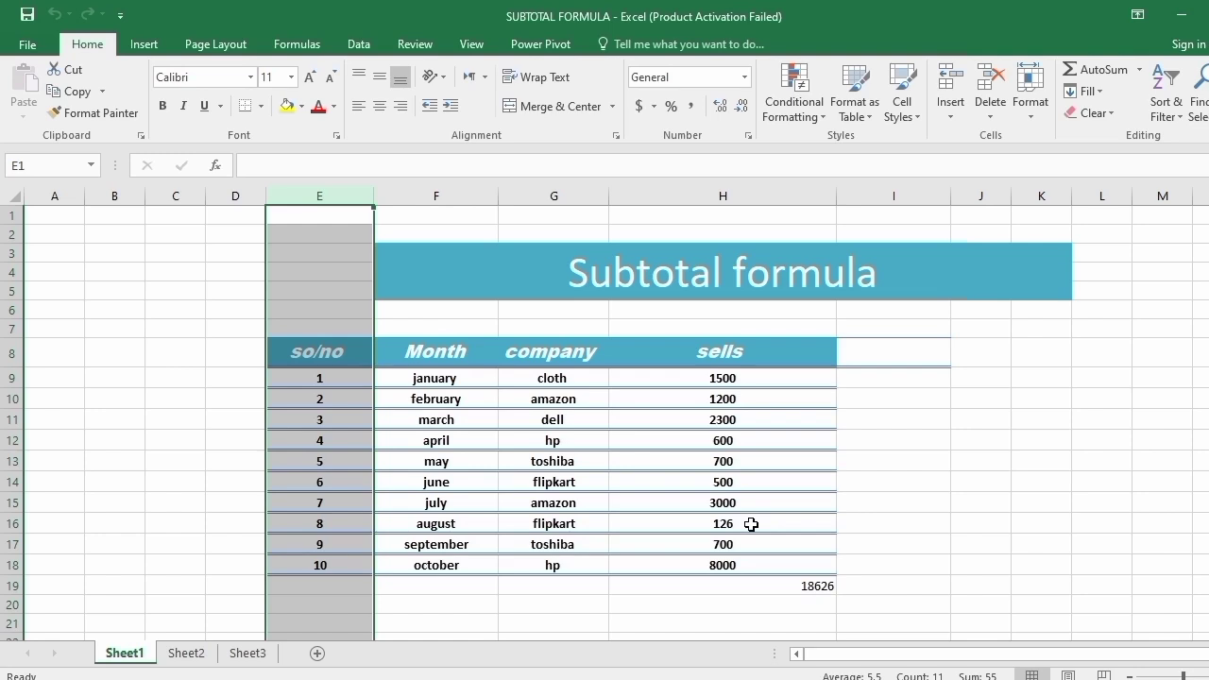
- Clear the sells total in cell H19 and re-enter it as =subtotal(9,H9:H18), using function number 9 for SUM
{"action": "left_click", "coordinate": [533, 504]}
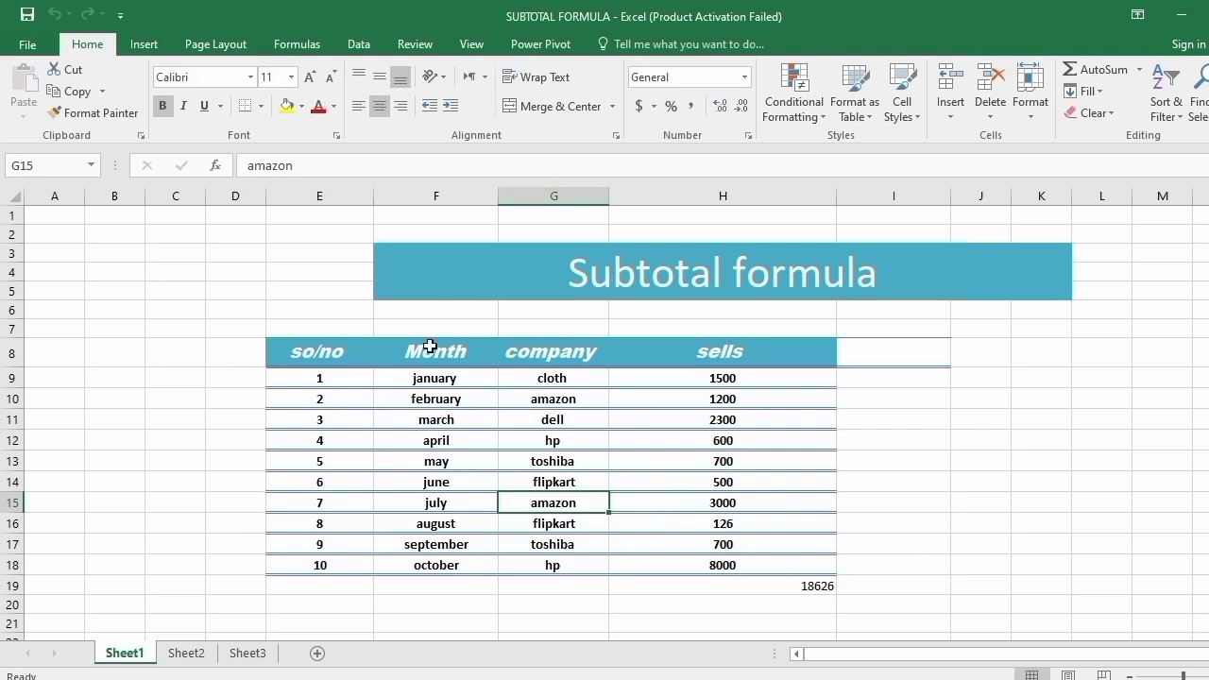
{"action": "left_click", "coordinate": [807, 587]}
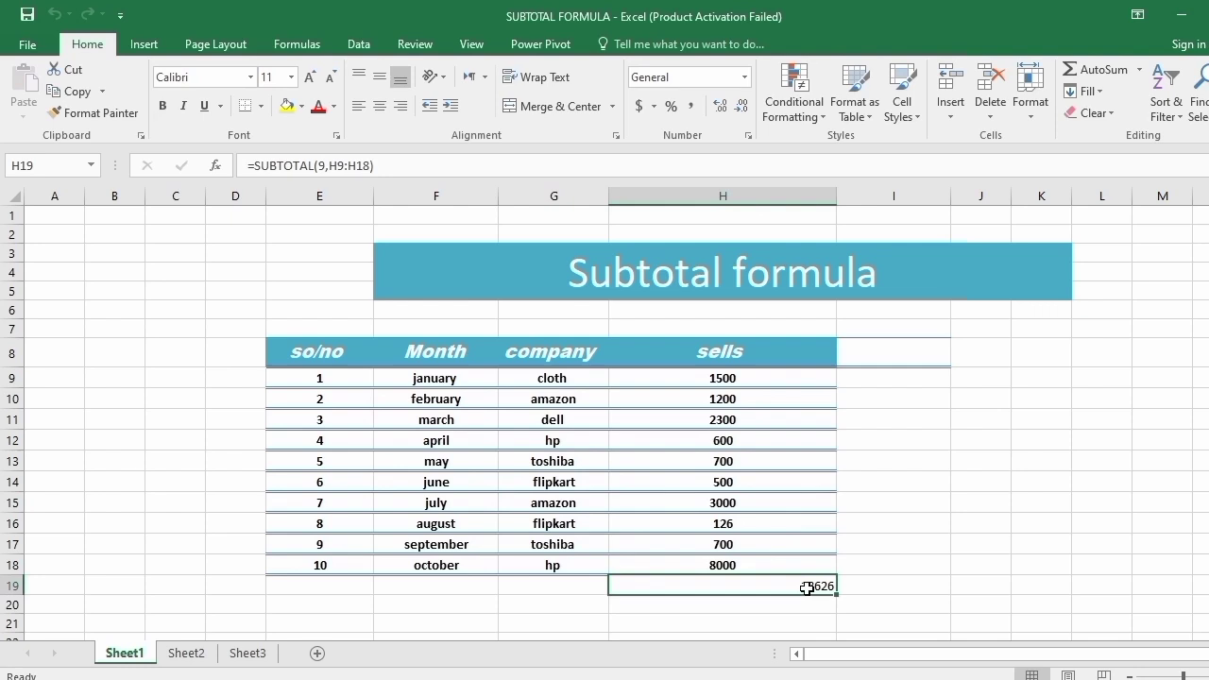
{"action": "double_click", "coordinate": [807, 587]}
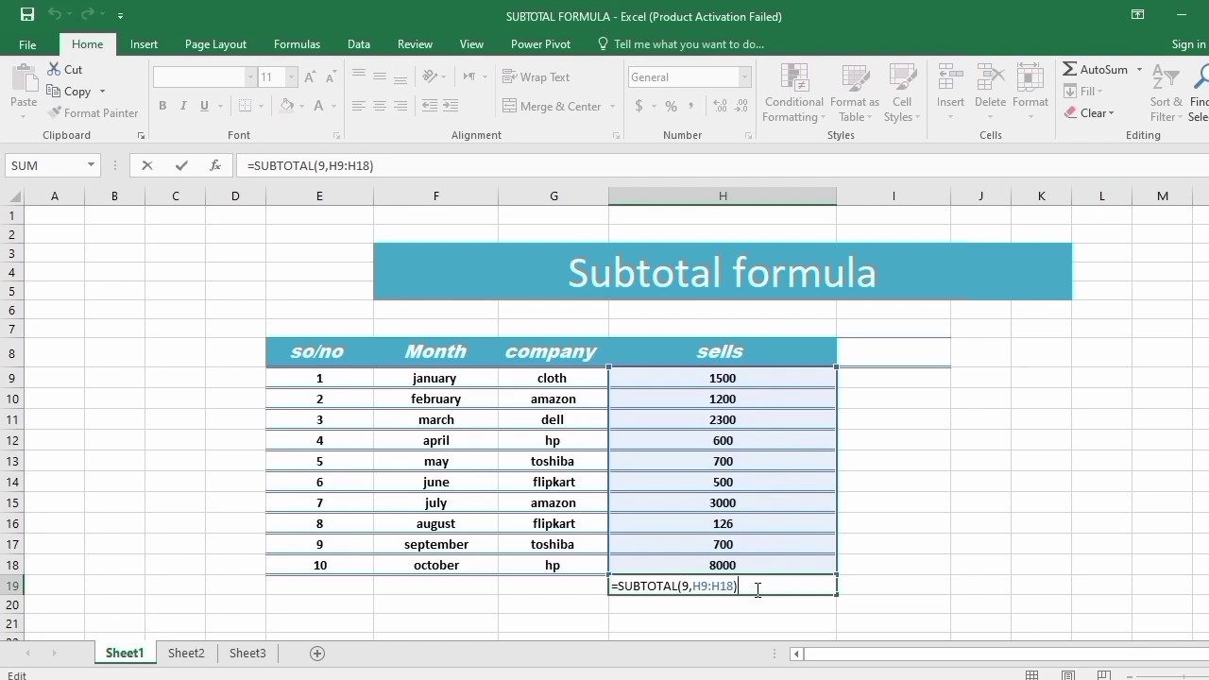
{"action": "key", "text": "BackSpace"}
{"action": "key", "text": "BackSpace"}
{"action": "key", "text": "BackSpace"}
{"action": "key", "text": "BackSpace"}
{"action": "key", "text": "BackSpace"}
{"action": "key", "text": "BackSpace"}
{"action": "key", "text": "BackSpace"}
{"action": "key", "text": "BackSpace"}
{"action": "key", "text": "BackSpace"}
{"action": "key", "text": "BackSpace"}
{"action": "key", "text": "BackSpace"}
{"action": "key", "text": "BackSpace"}
{"action": "key", "text": "BackSpace"}
{"action": "key", "text": "BackSpace"}
{"action": "key", "text": "BackSpace"}
{"action": "key", "text": "BackSpace"}
{"action": "key", "text": "BackSpace"}
{"action": "key", "text": "BackSpace"}
{"action": "key", "text": "BackSpace"}
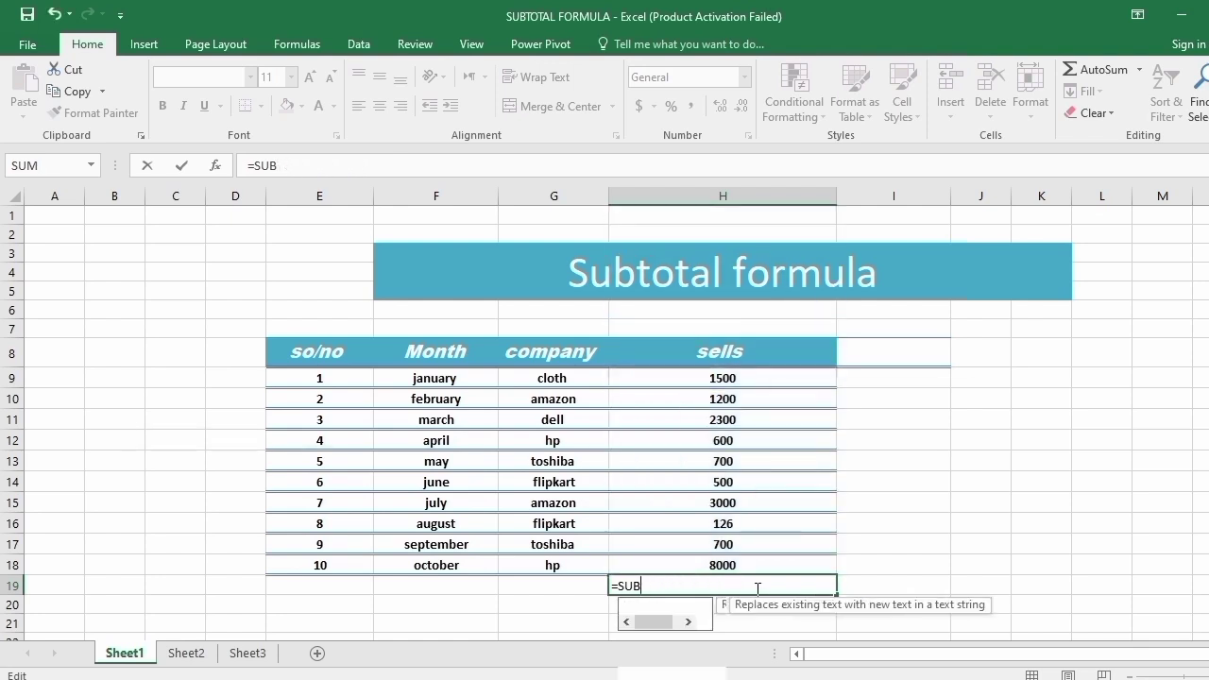
{"action": "type", "text": "=su"}
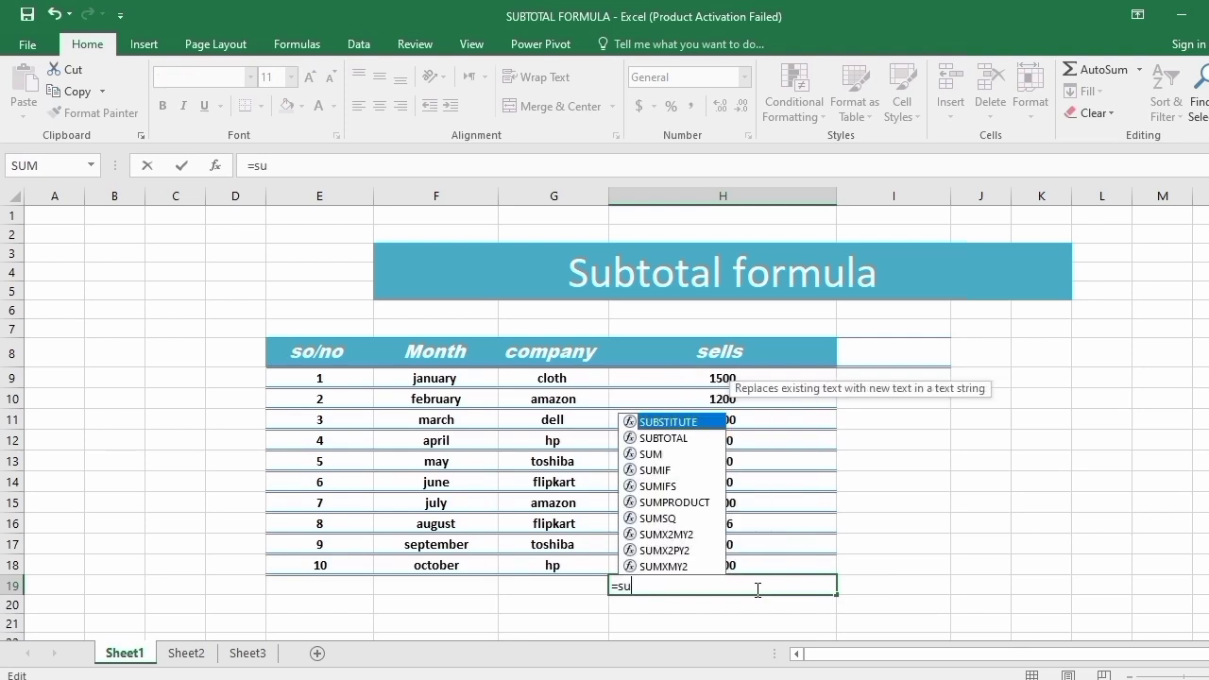
{"action": "type", "text": "btotal("}
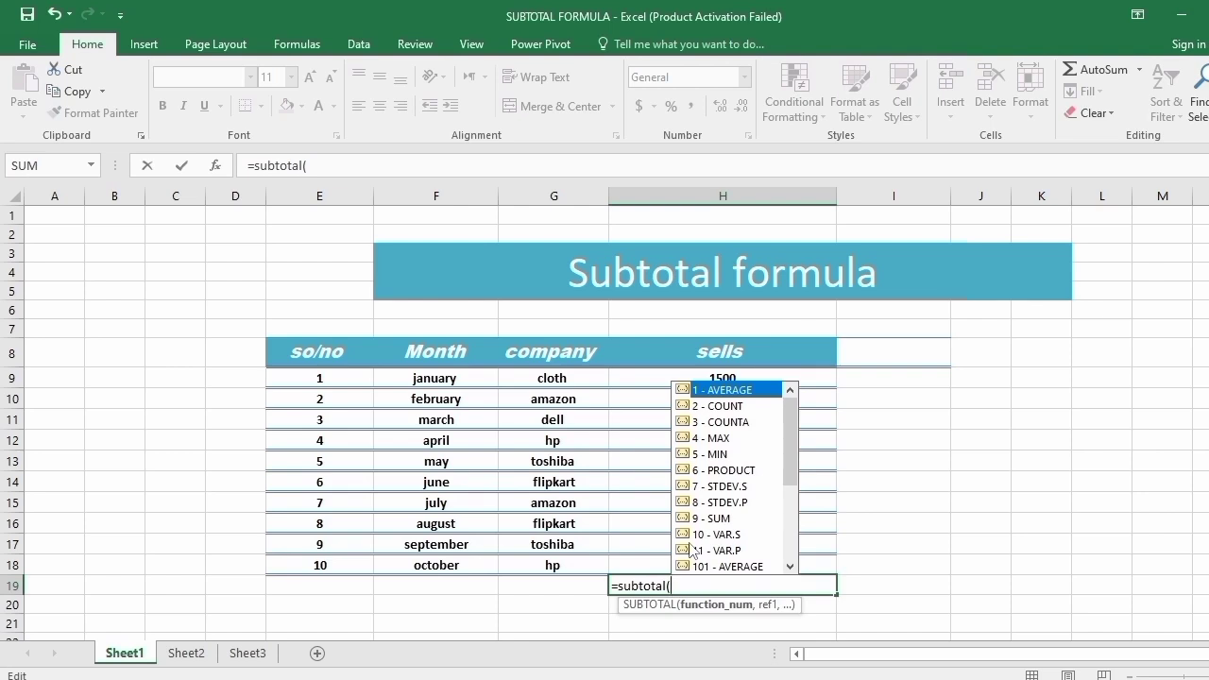
{"action": "type", "text": ","}
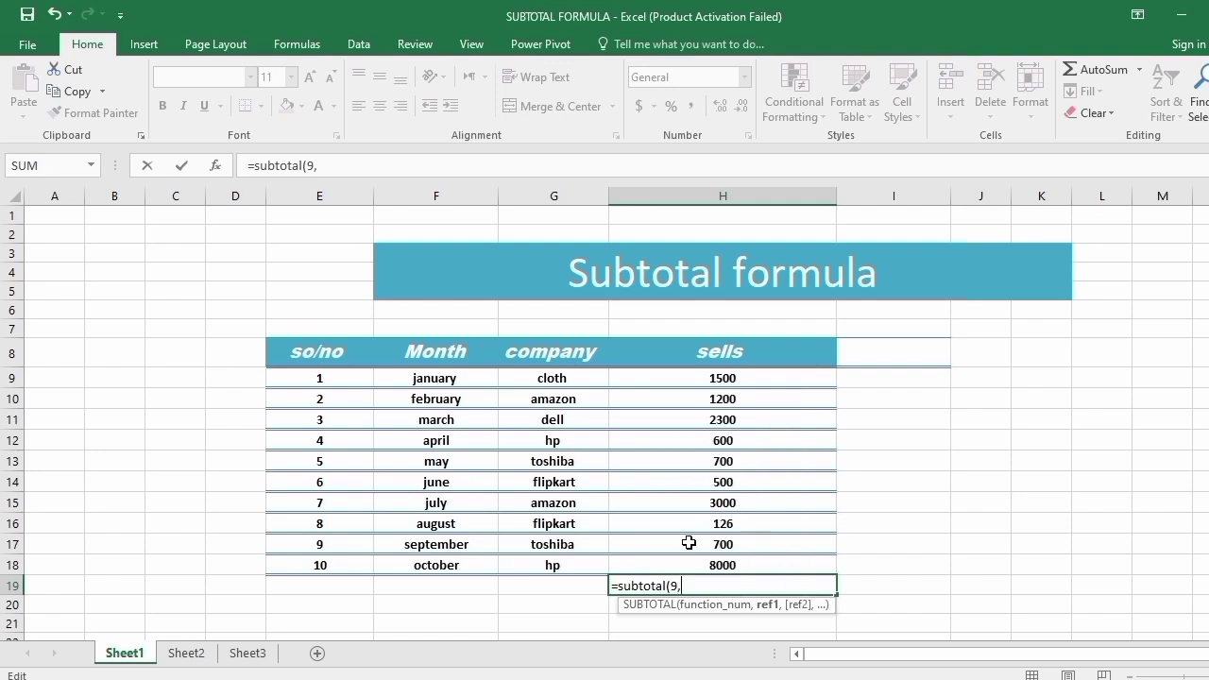
{"action": "left_click_drag", "start_coordinate": [698, 377], "coordinate": [698, 560]}
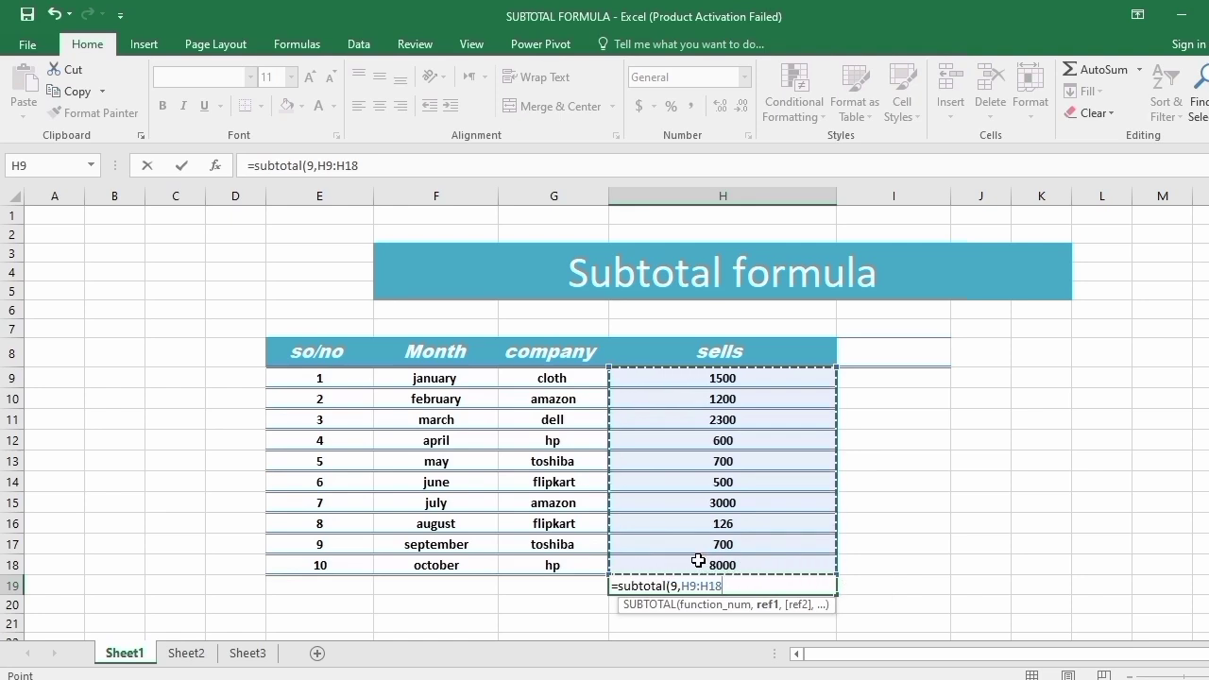
{"action": "type", "text": ")"}
{"action": "key", "text": "Return"}
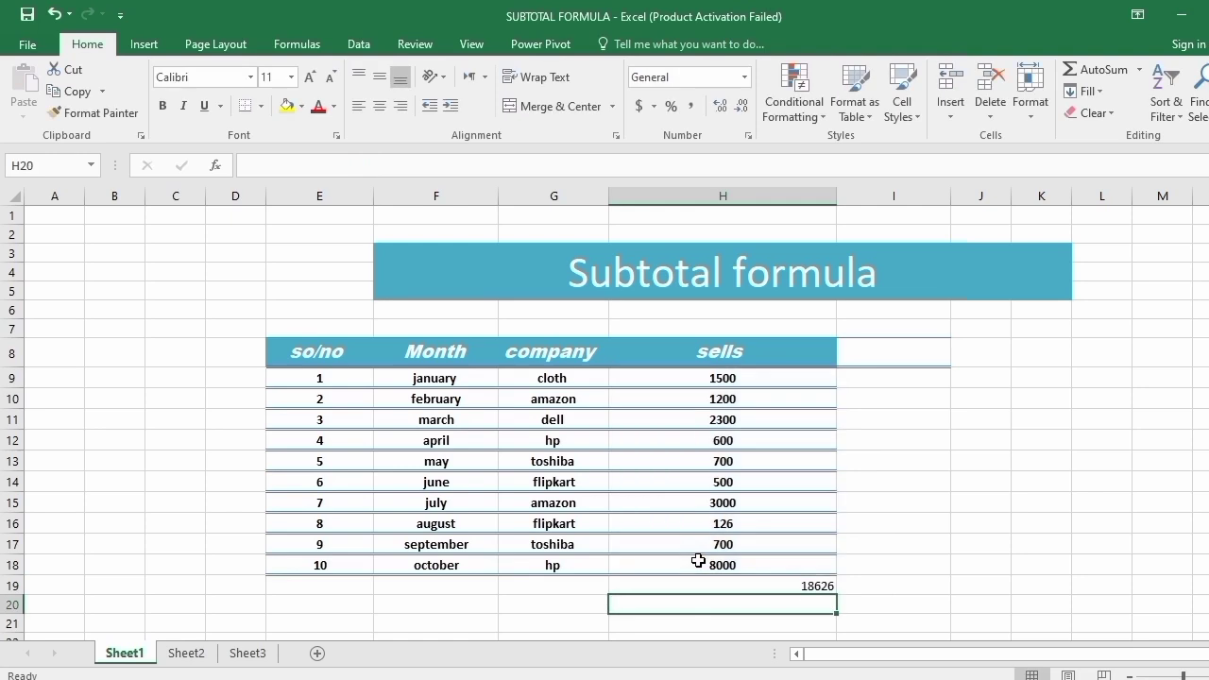
- Try replacing the sells total formula in cell H19 with =SUMPRODUCT(9,H9:H18)
{"action": "left_click", "coordinate": [784, 586]}
{"action": "left_click_drag", "start_coordinate": [1183, 674], "coordinate": [1188, 674]}
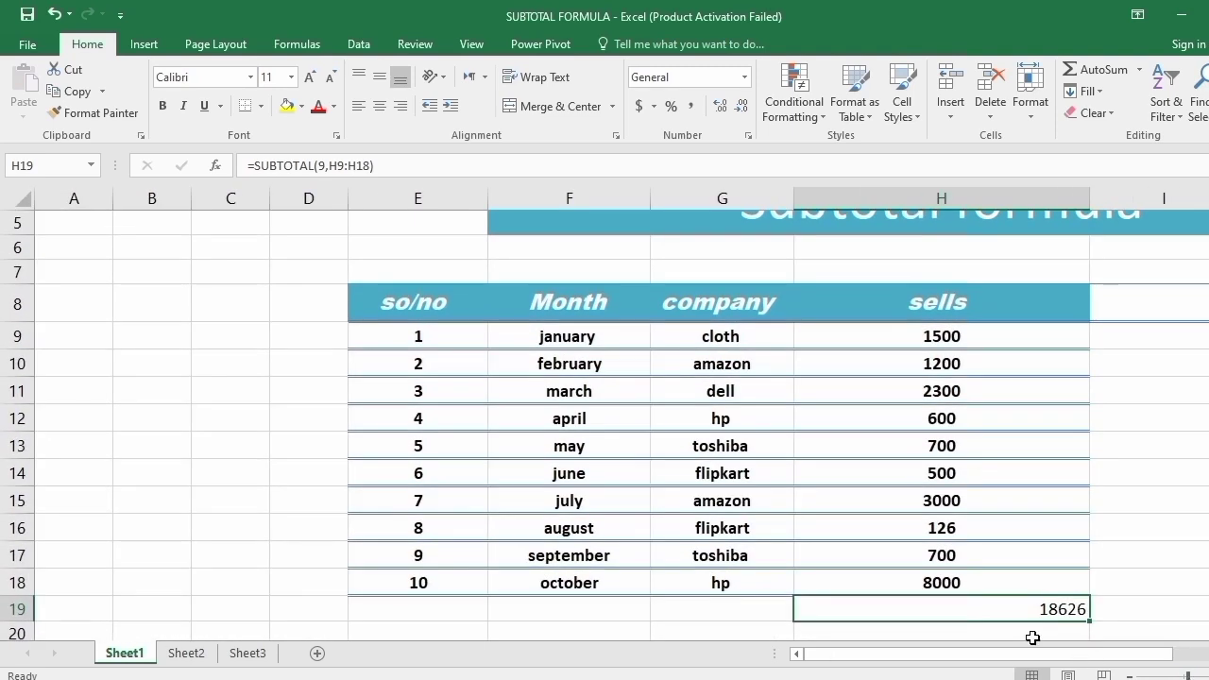
{"action": "key", "text": "BackSpace"}
{"action": "type", "text": "="}
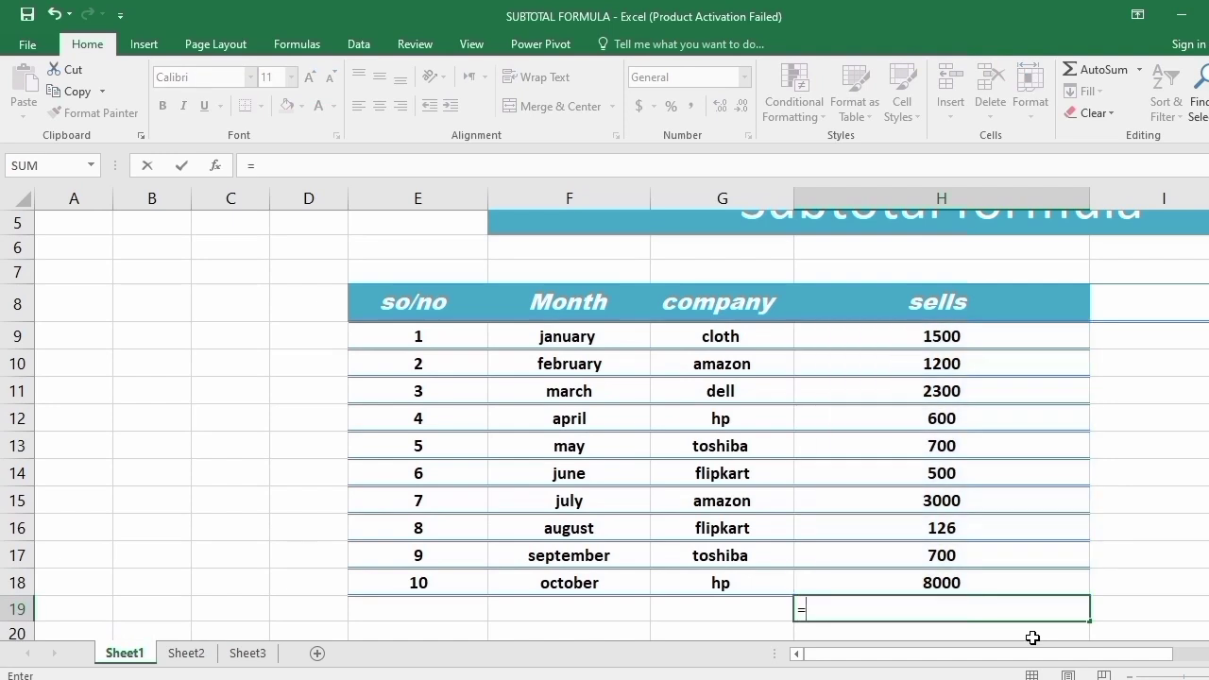
{"action": "type", "text": "sum"}
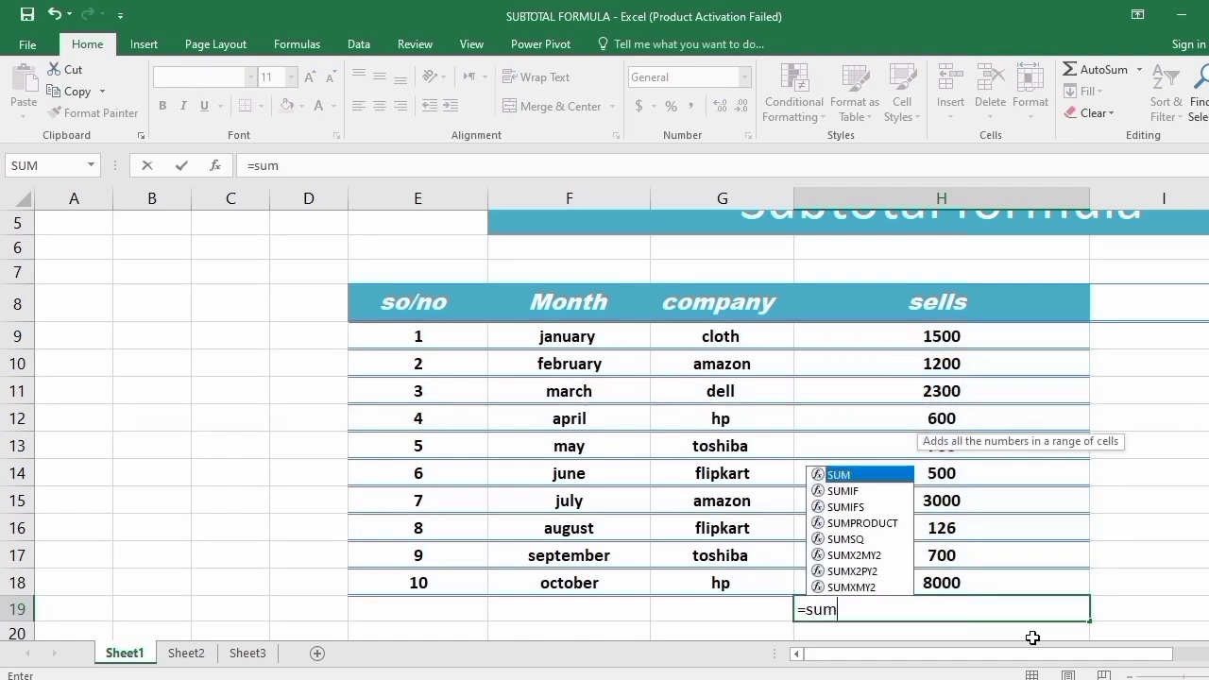
{"action": "key", "text": "Down"}
{"action": "key", "text": "Down"}
{"action": "key", "text": "Down"}
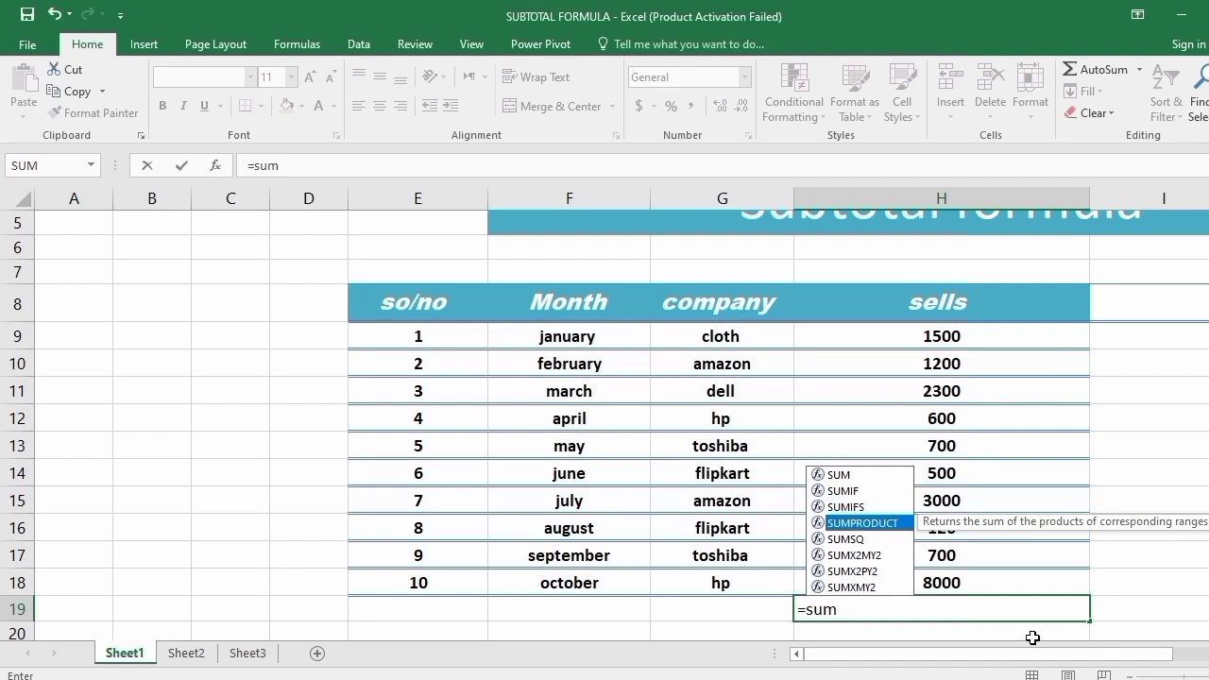
{"action": "key", "text": "Tab"}
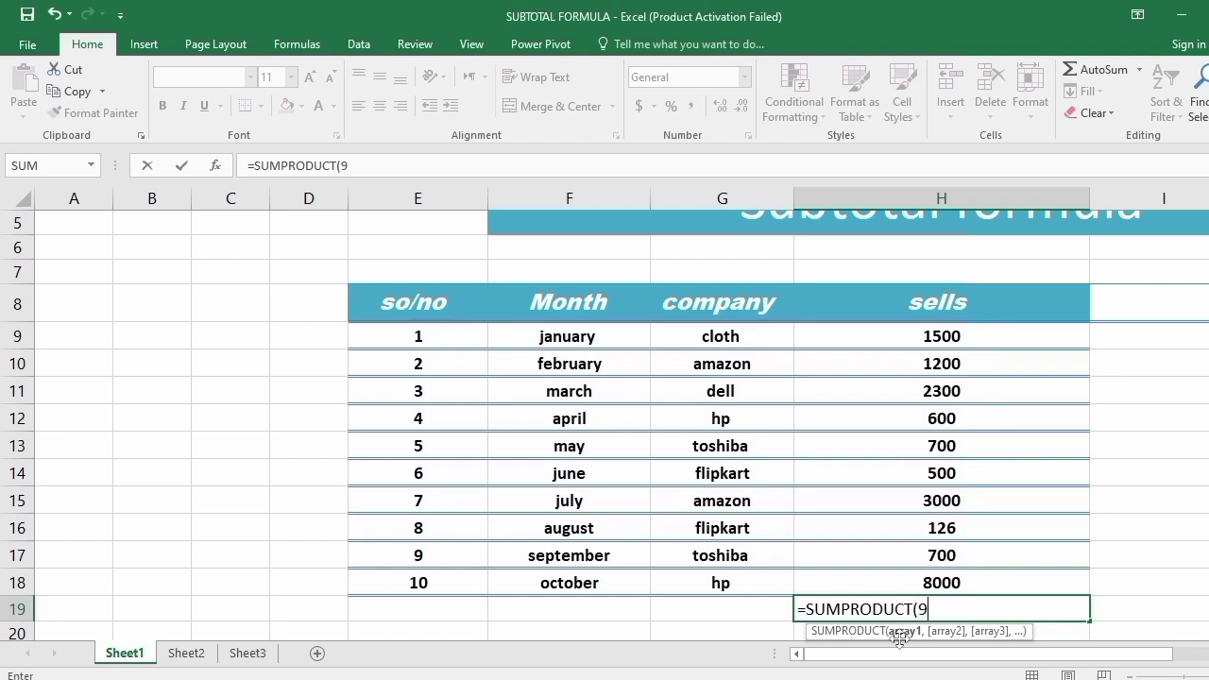
{"action": "type", "text": ","}
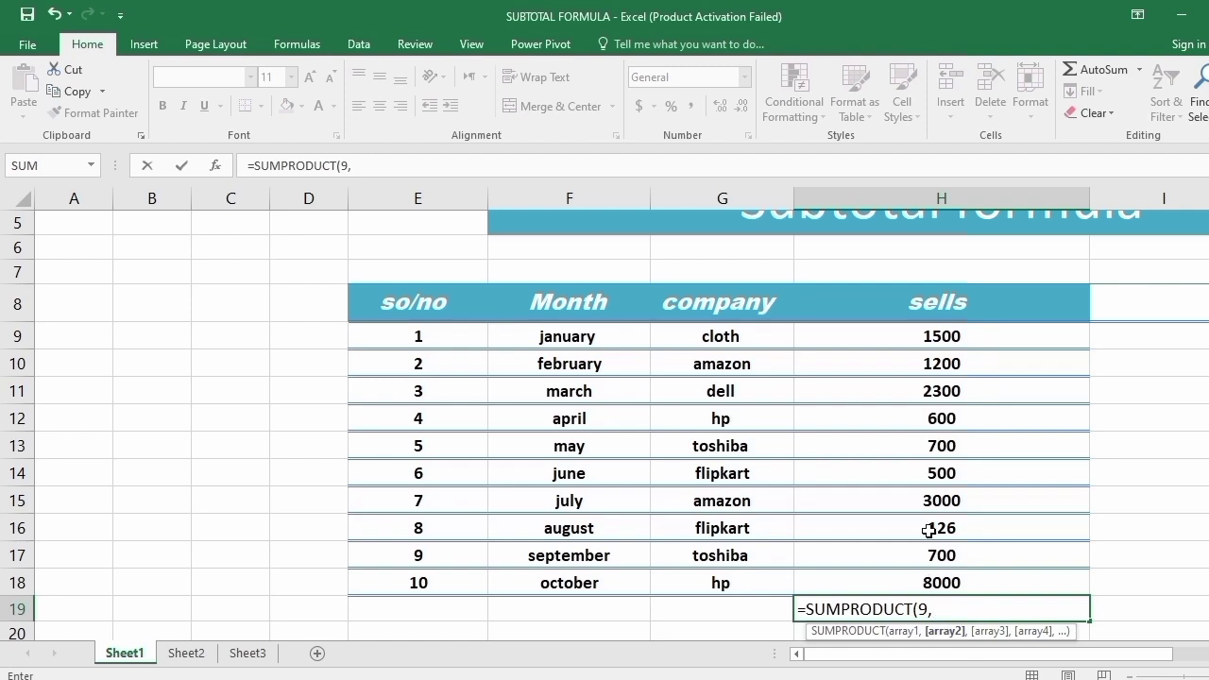
{"action": "left_click_drag", "start_coordinate": [908, 343], "coordinate": [908, 572]}
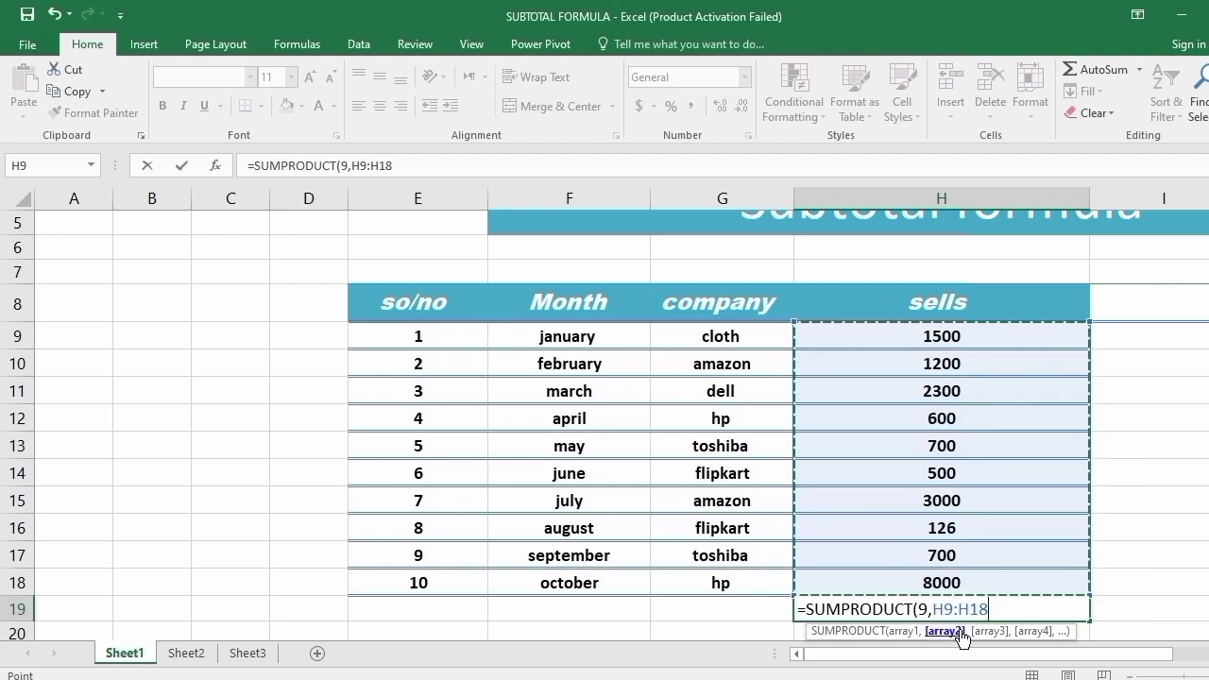
{"action": "type", "text": ")"}
{"action": "key", "text": "Return"}
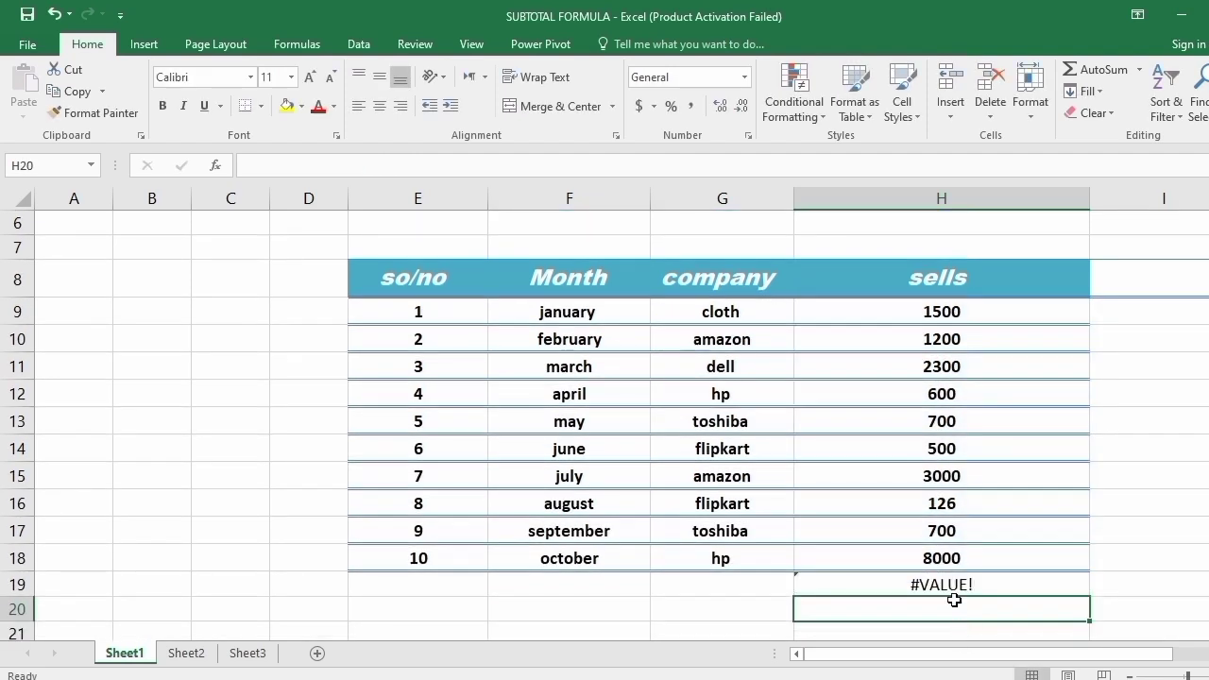
- Replace the sells total formula in cell H19 with =SUBTOTAL(9,H9:H18), using function number 9 for SUM
{"action": "left_click", "coordinate": [940, 587]}
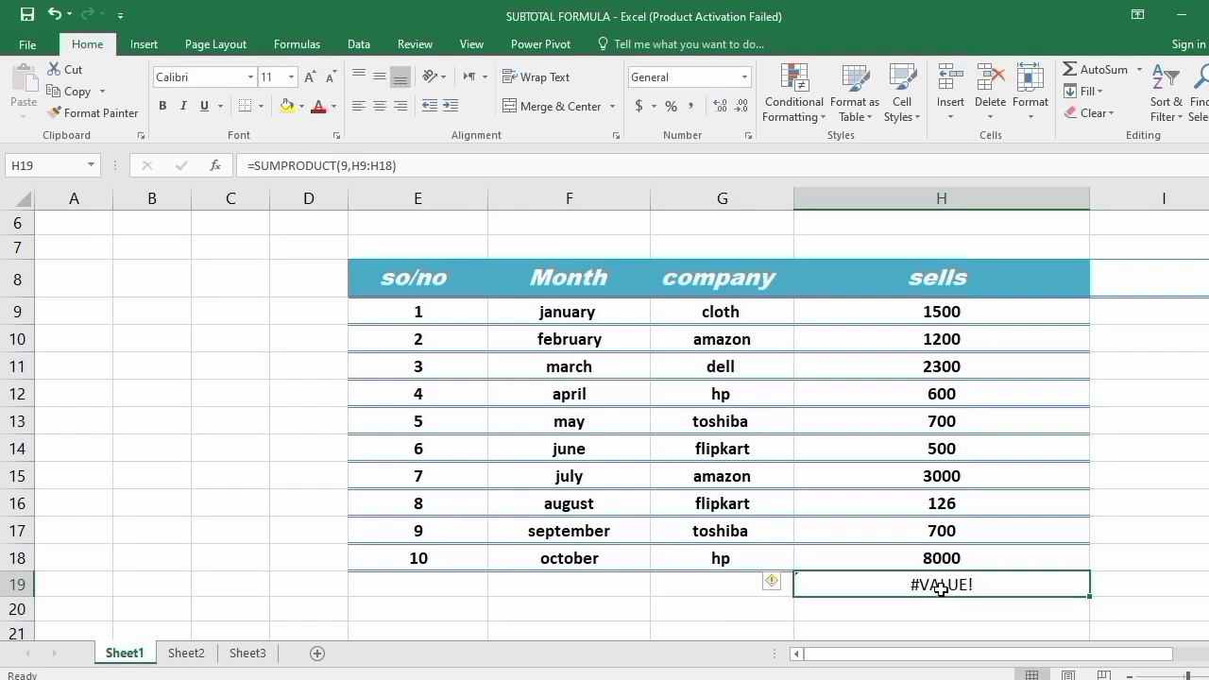
{"action": "type", "text": "="}
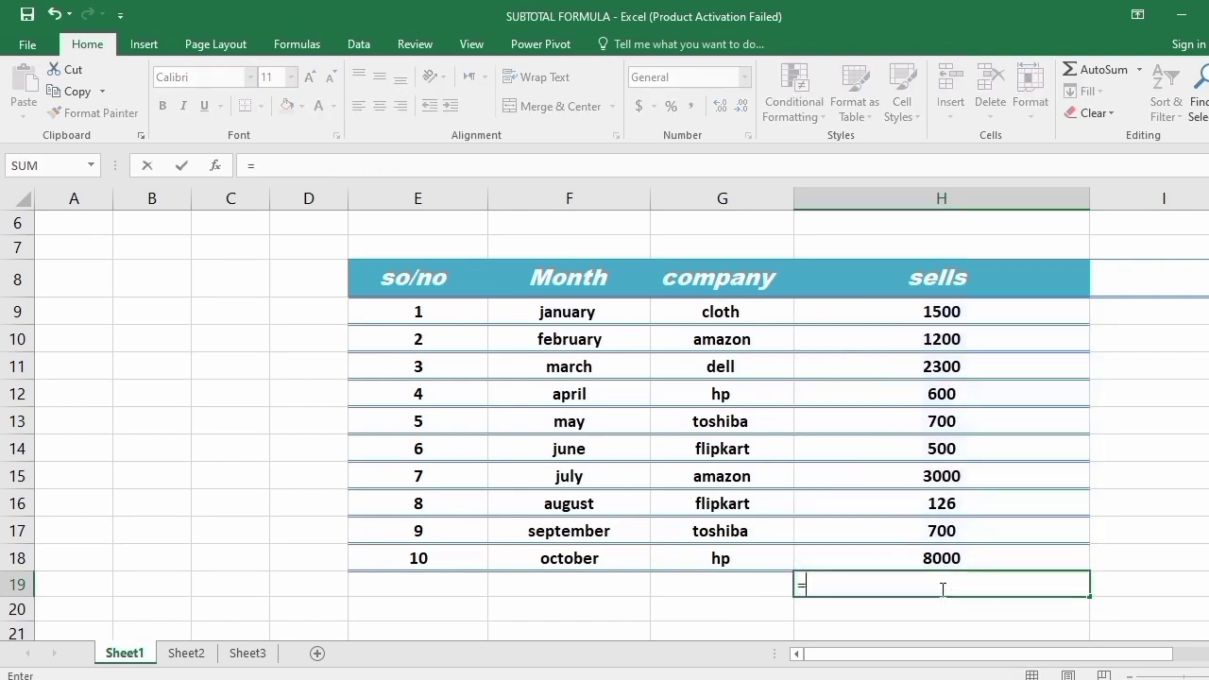
{"action": "type", "text": "sum"}
{"action": "key", "text": "BackSpace"}
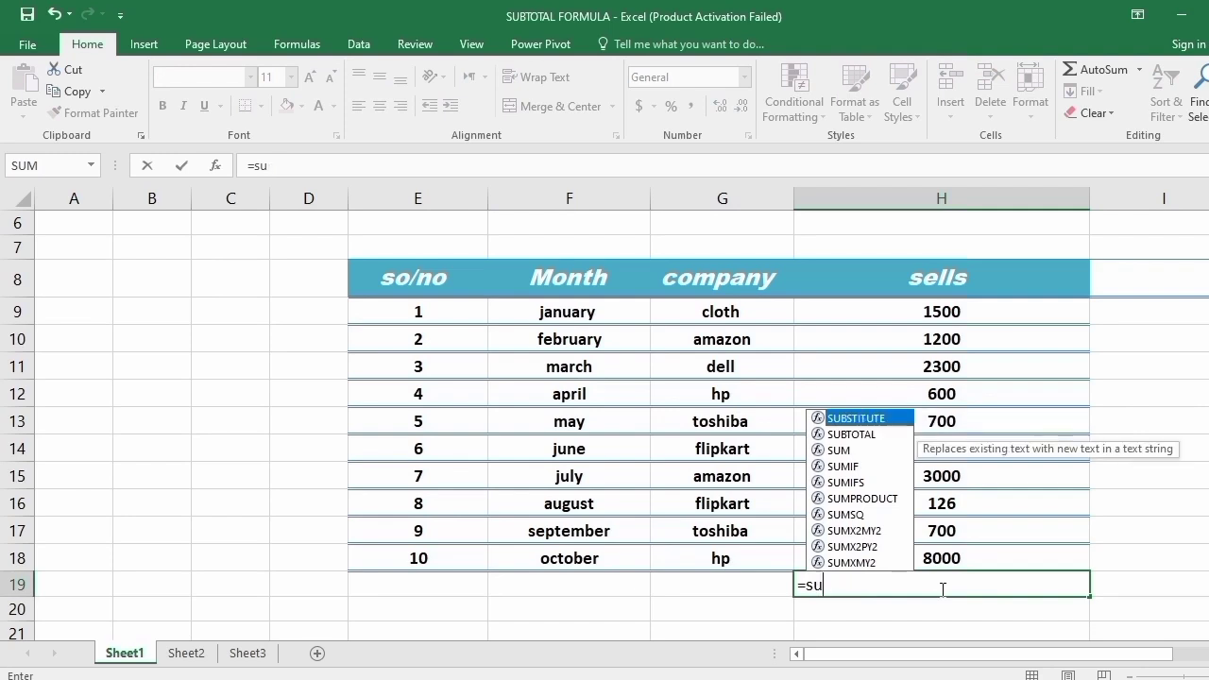
{"action": "key", "text": "Down"}
{"action": "key", "text": "Tab"}
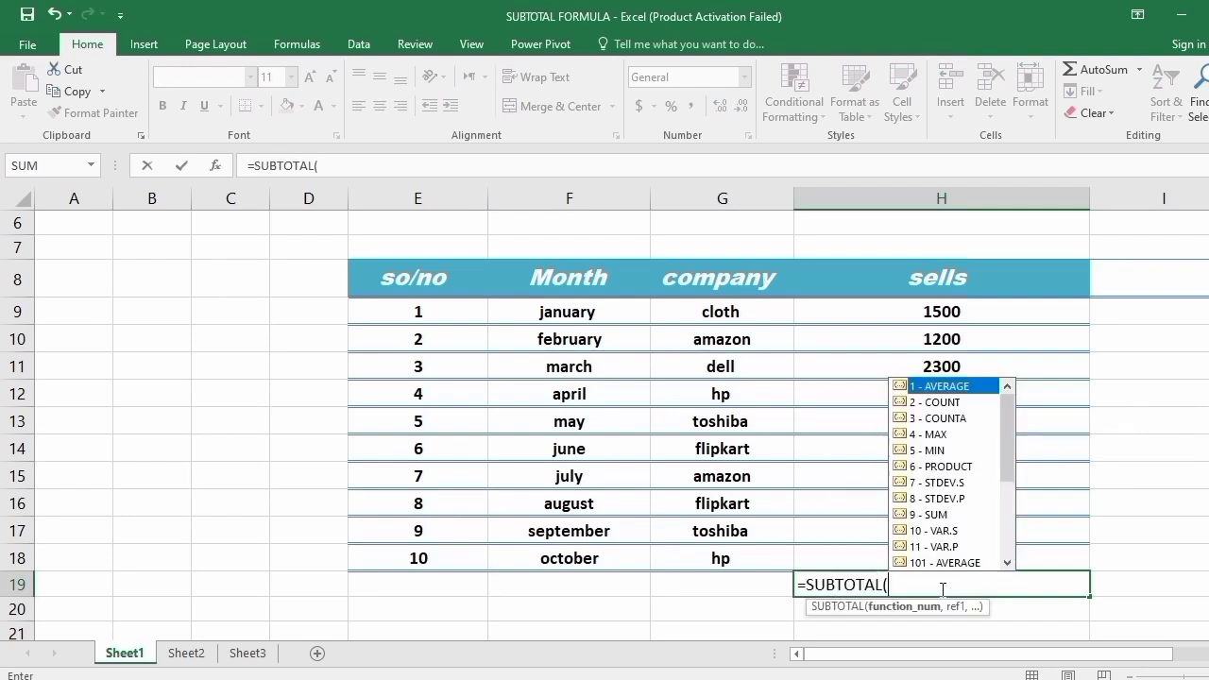
{"action": "type", "text": "9,"}
{"action": "left_click_drag", "start_coordinate": [914, 309], "coordinate": [931, 548]}
{"action": "key", "text": "Return"}
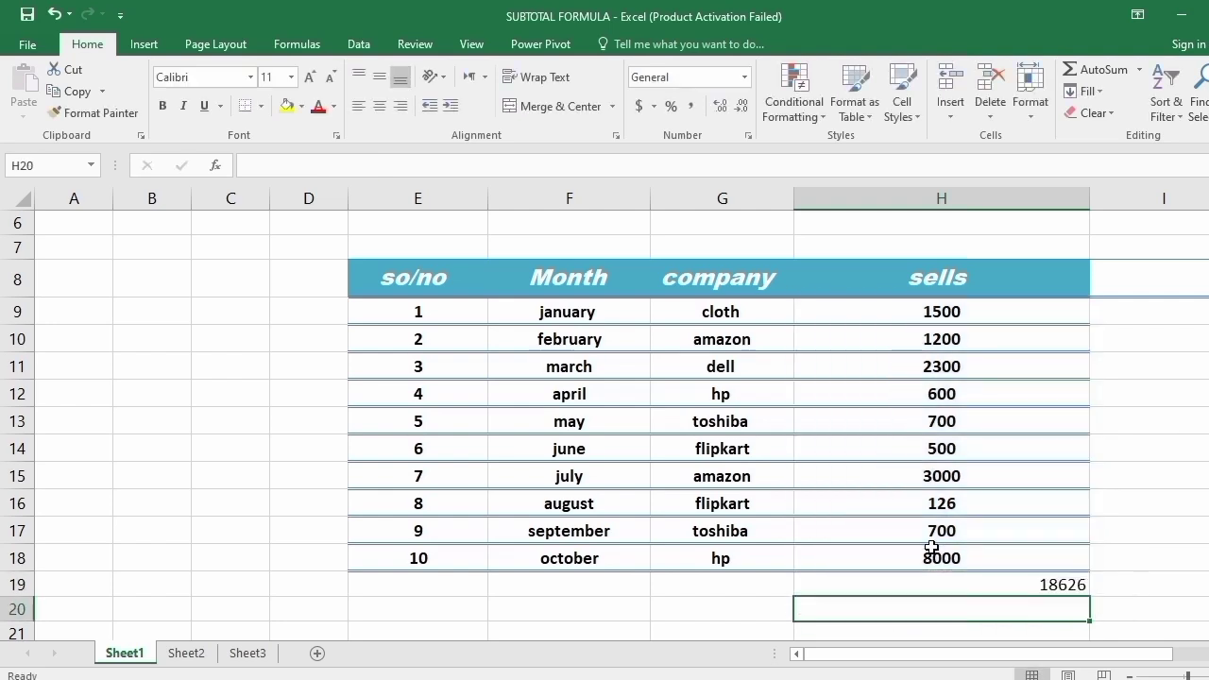
{"action": "key", "text": "Up"}
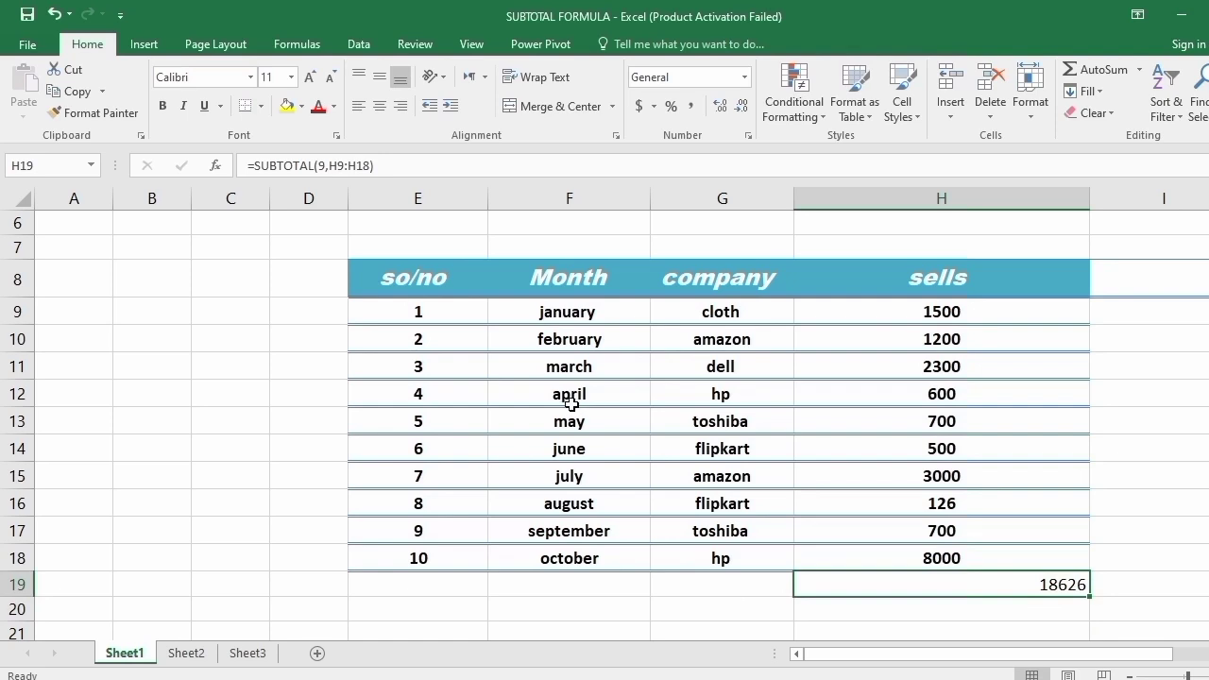
- Turn on filtering for the table's header row E8:H8, from so/no through sells
{"action": "left_click", "coordinate": [574, 281]}
{"action": "left_click", "coordinate": [475, 271]}
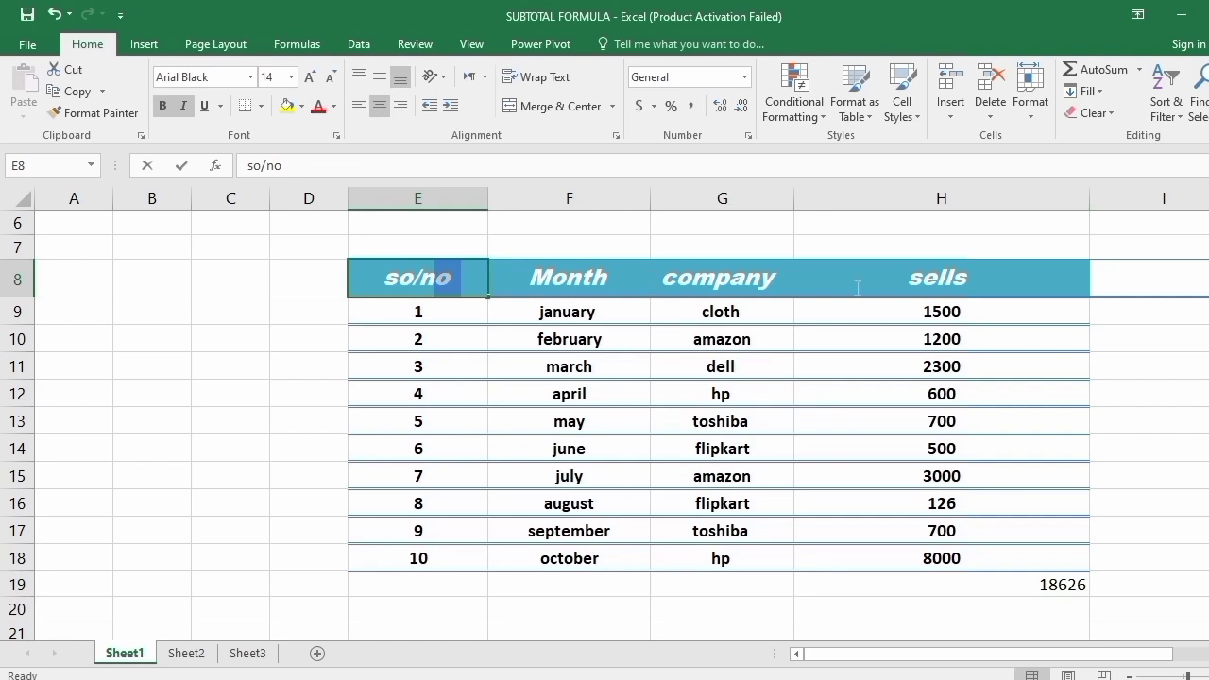
{"action": "left_click", "coordinate": [906, 280]}
{"action": "left_click_drag", "start_coordinate": [452, 270], "coordinate": [1012, 267]}
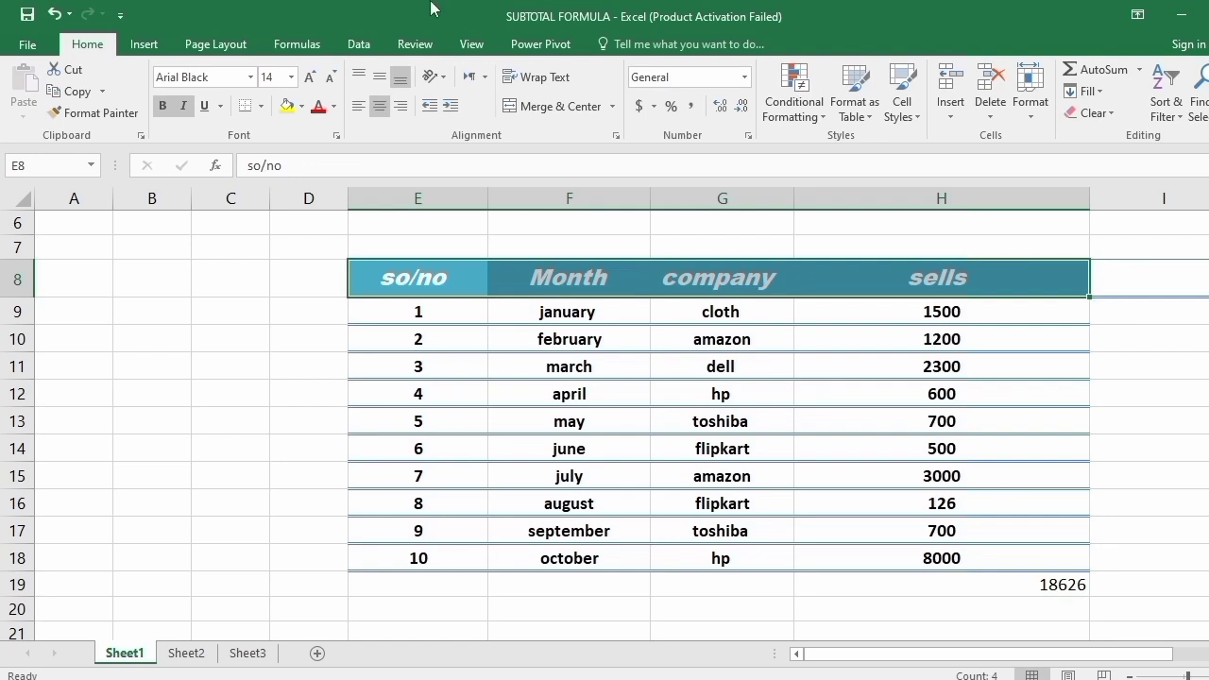
{"action": "left_click", "coordinate": [357, 46]}
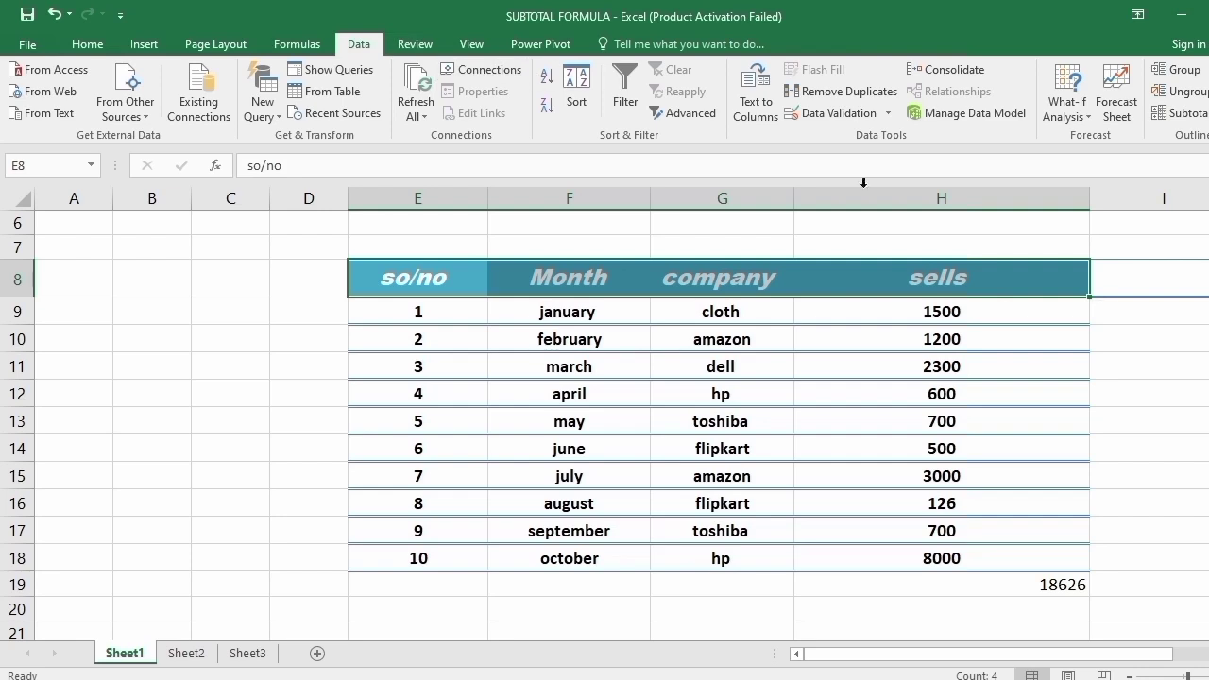
{"action": "left_click", "coordinate": [626, 113]}
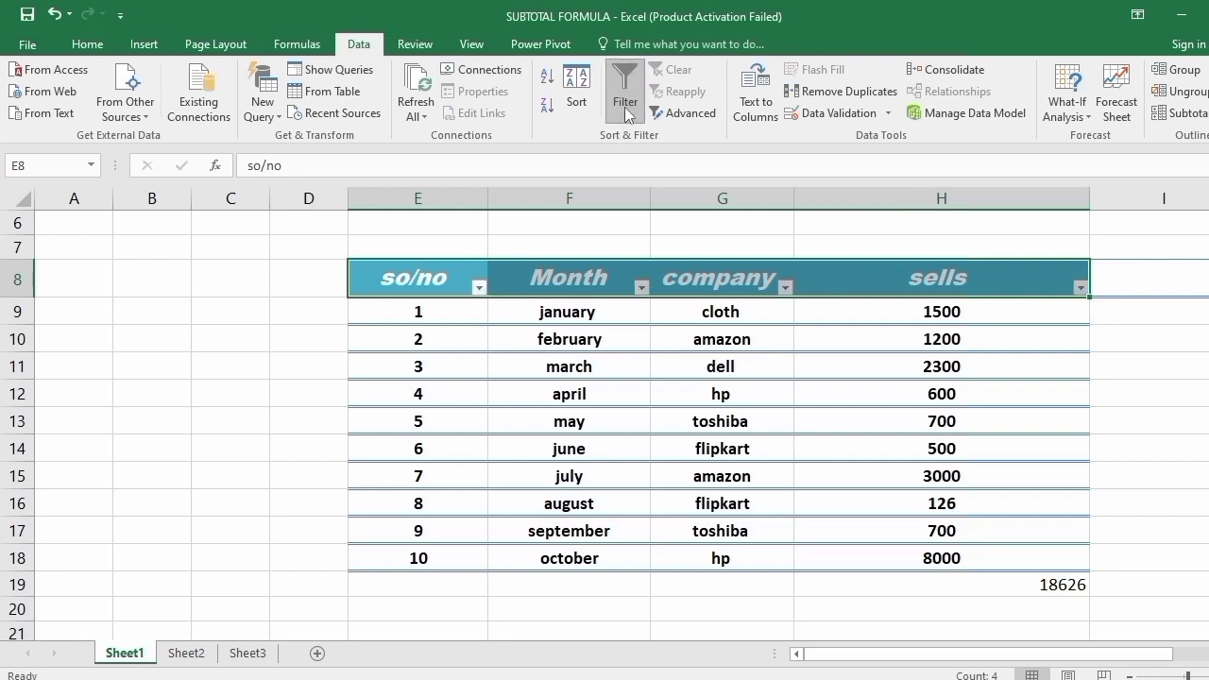
- Filter the Month column to exclude july, june and march, and select the sells total in cell H19
{"action": "left_click", "coordinate": [641, 287]}
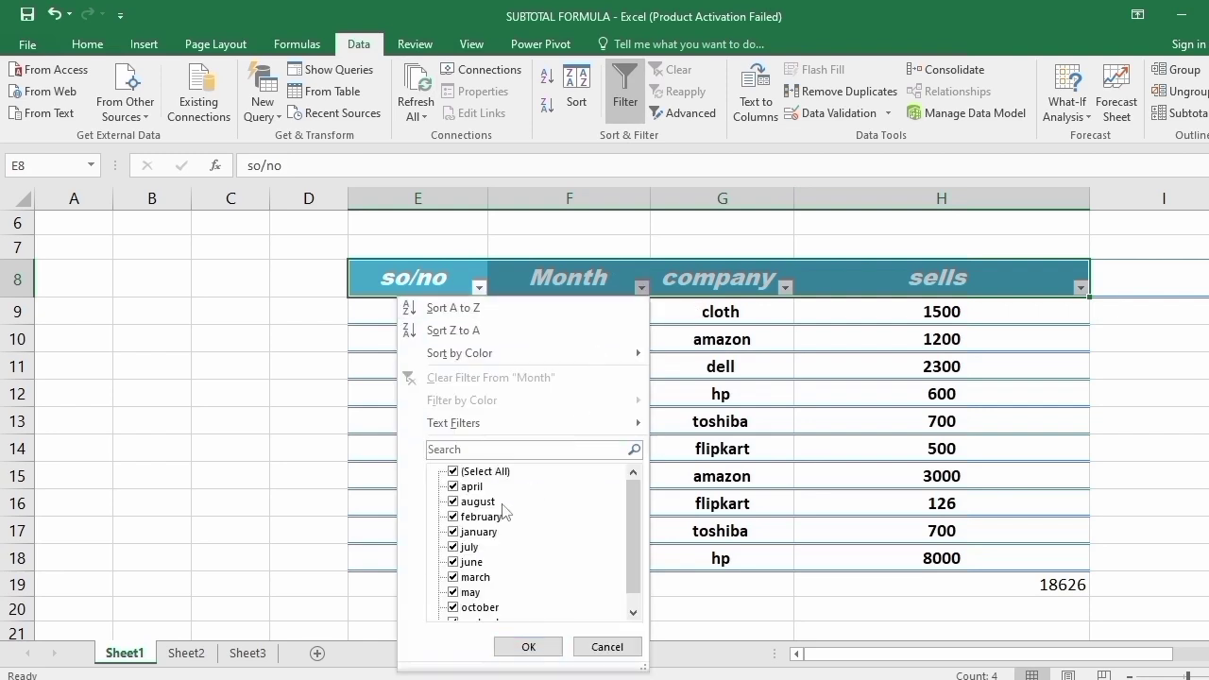
{"action": "left_click", "coordinate": [467, 548]}
{"action": "left_click", "coordinate": [463, 562]}
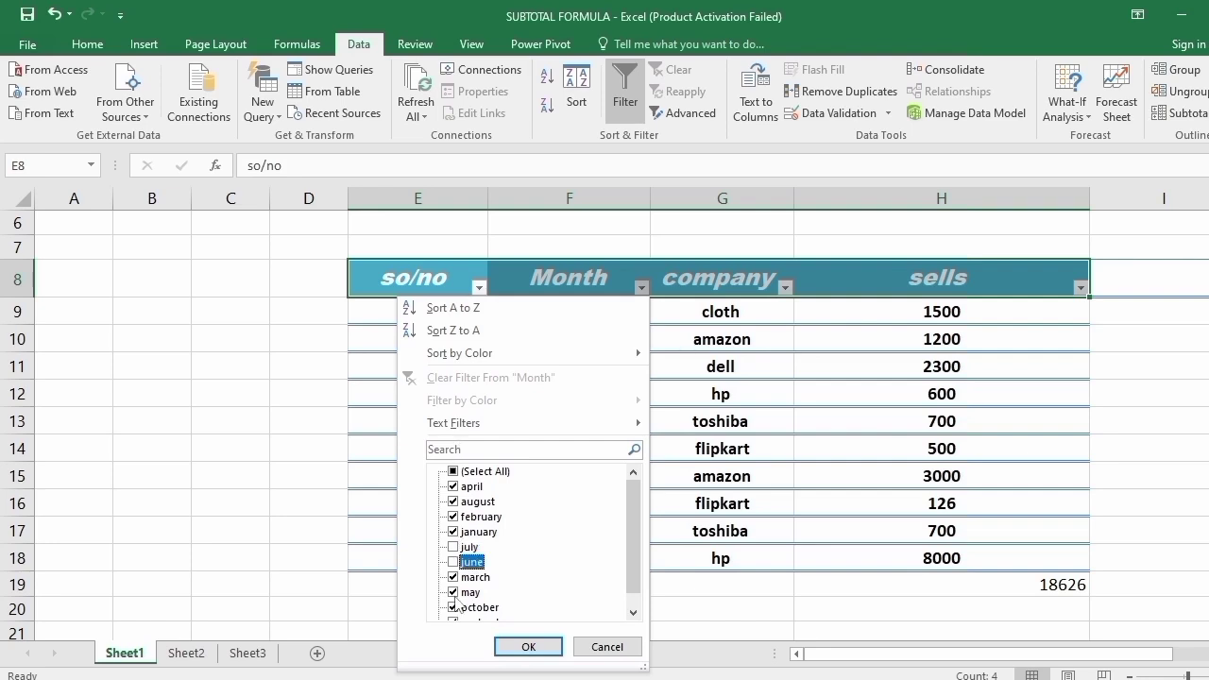
{"action": "left_click", "coordinate": [459, 577]}
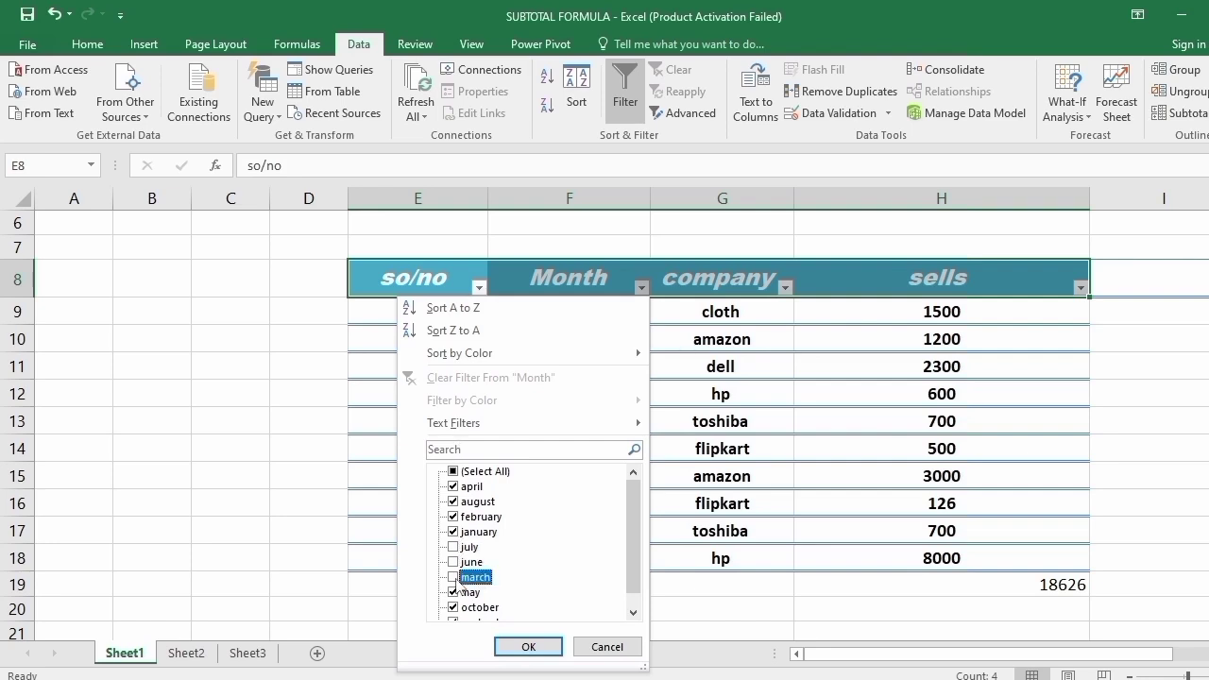
{"action": "left_click", "coordinate": [528, 648]}
{"action": "left_click", "coordinate": [1026, 492]}
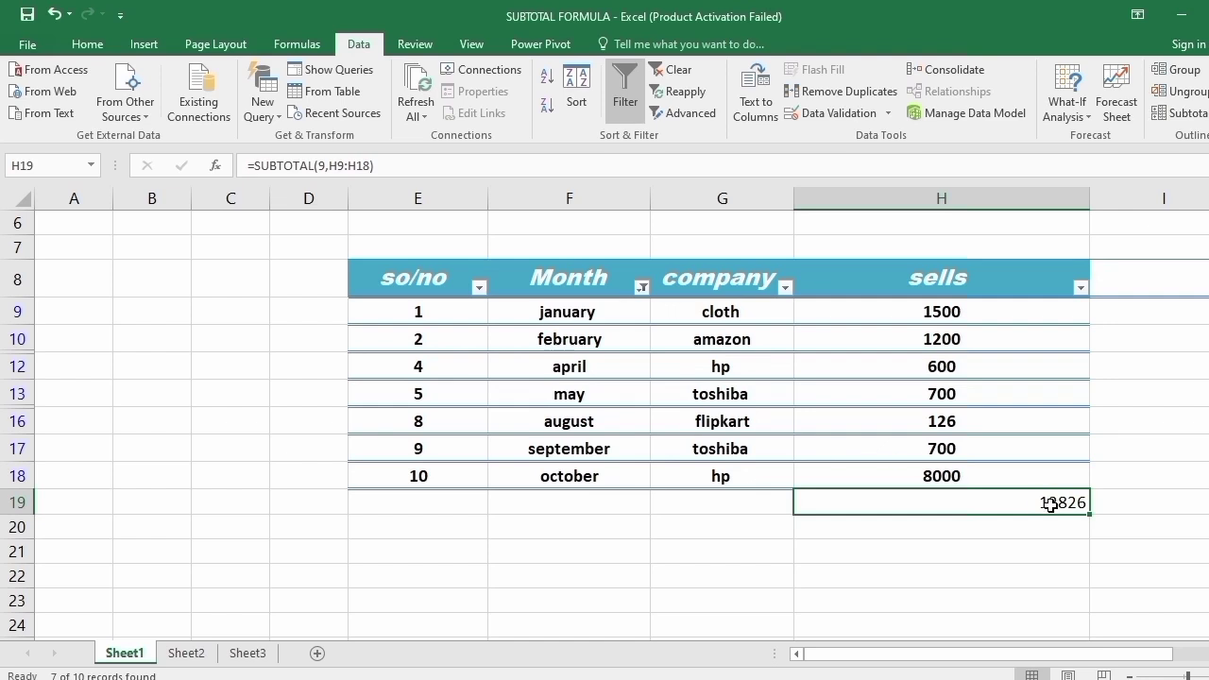
- Exclude may from the Month filter as well
{"action": "left_click", "coordinate": [642, 288]}
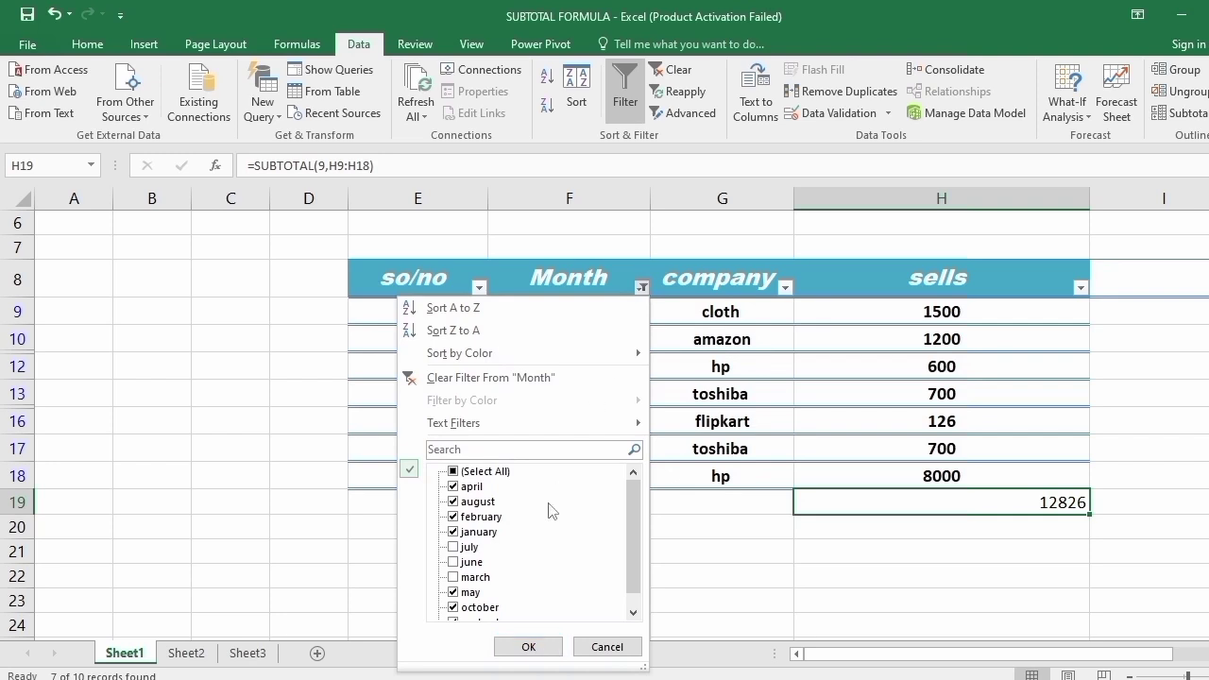
{"action": "left_click", "coordinate": [455, 592]}
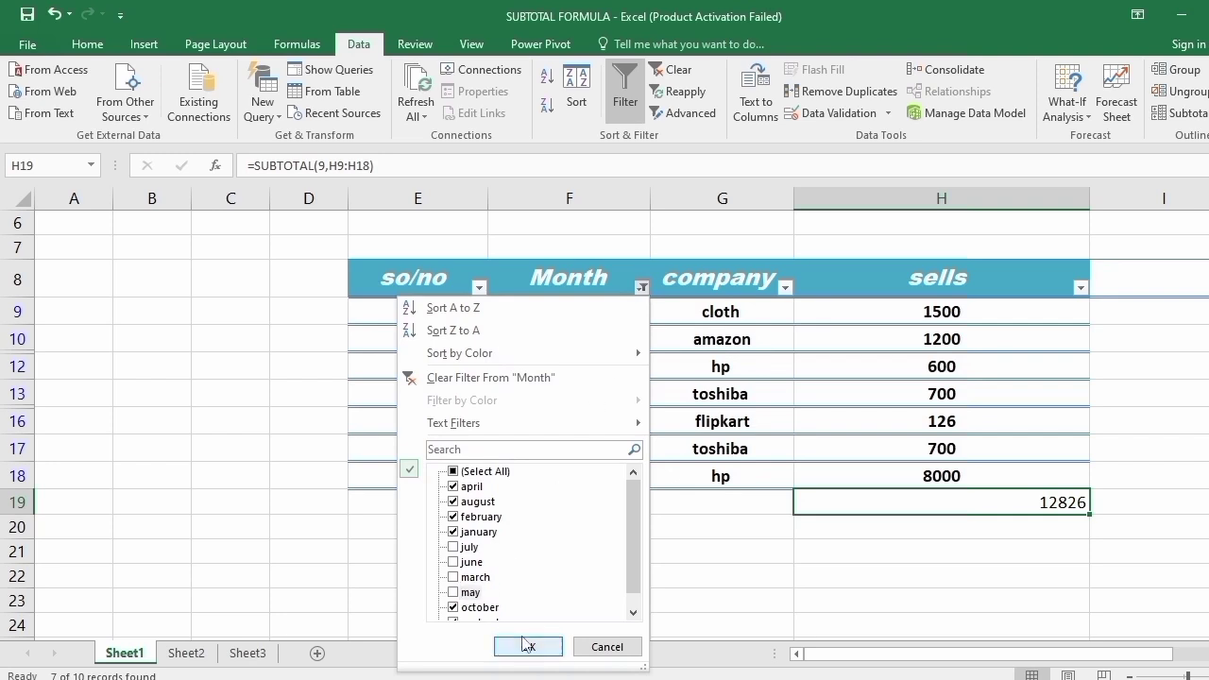
{"action": "left_click", "coordinate": [528, 646]}
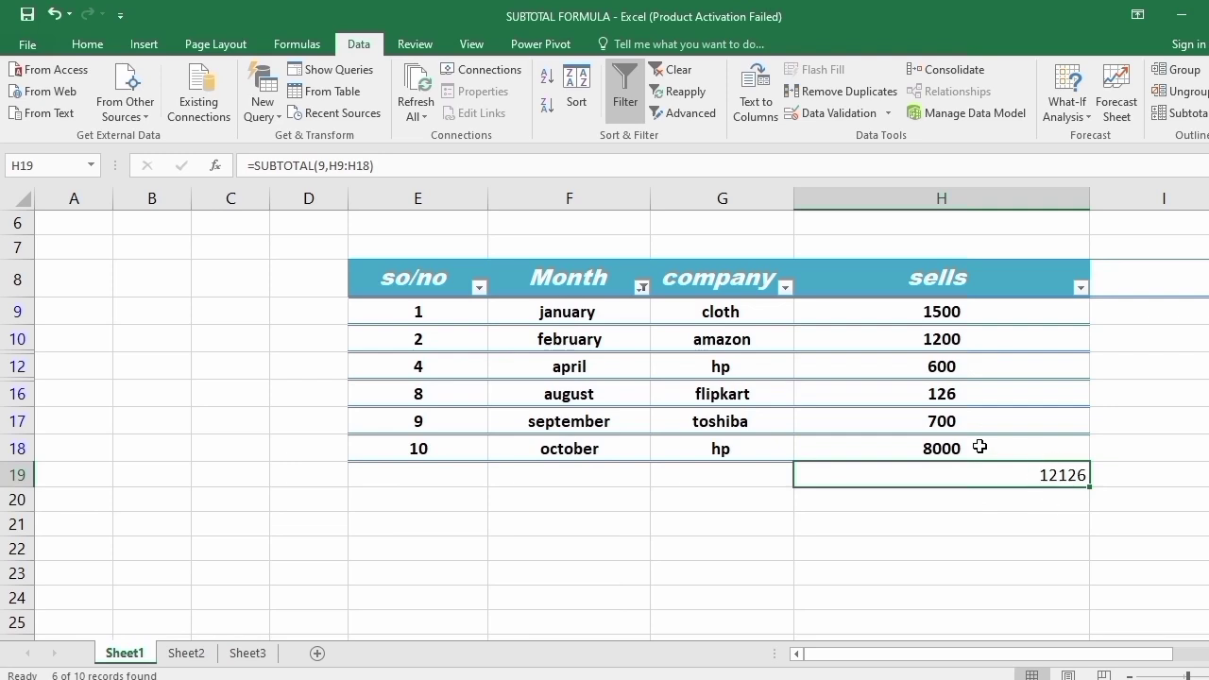
{"action": "mouse_move", "coordinate": [649, 303]}
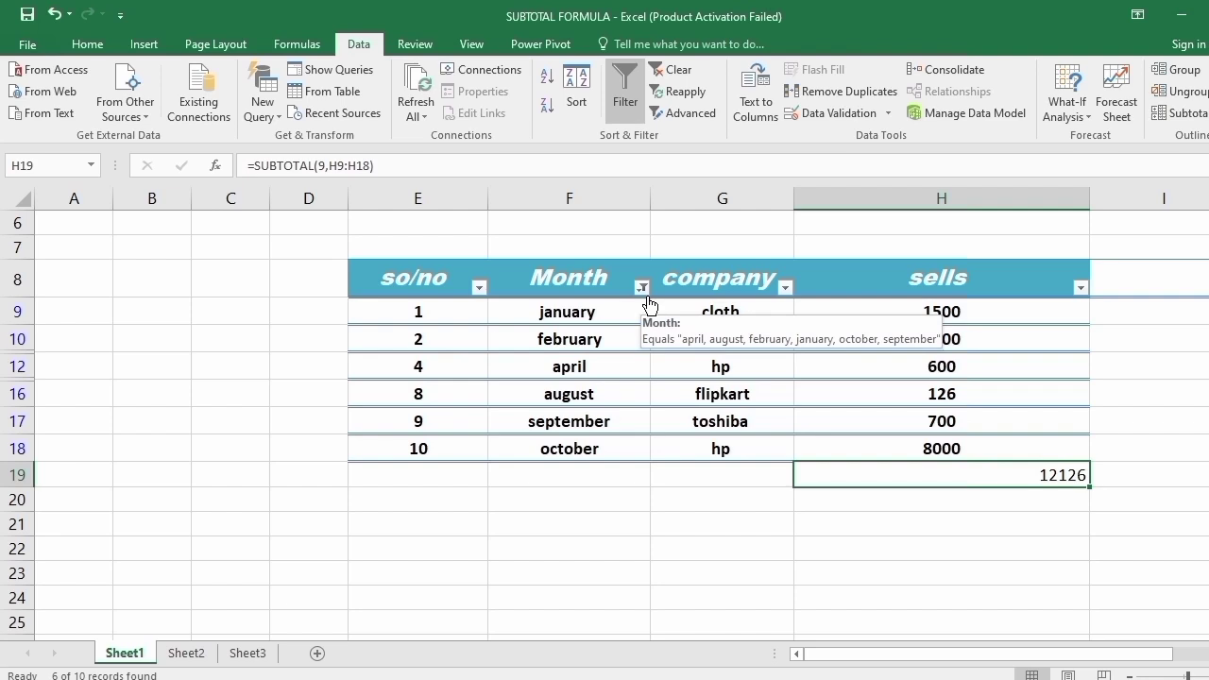
{"action": "left_click_drag", "start_coordinate": [1186, 674], "coordinate": [1175, 675]}
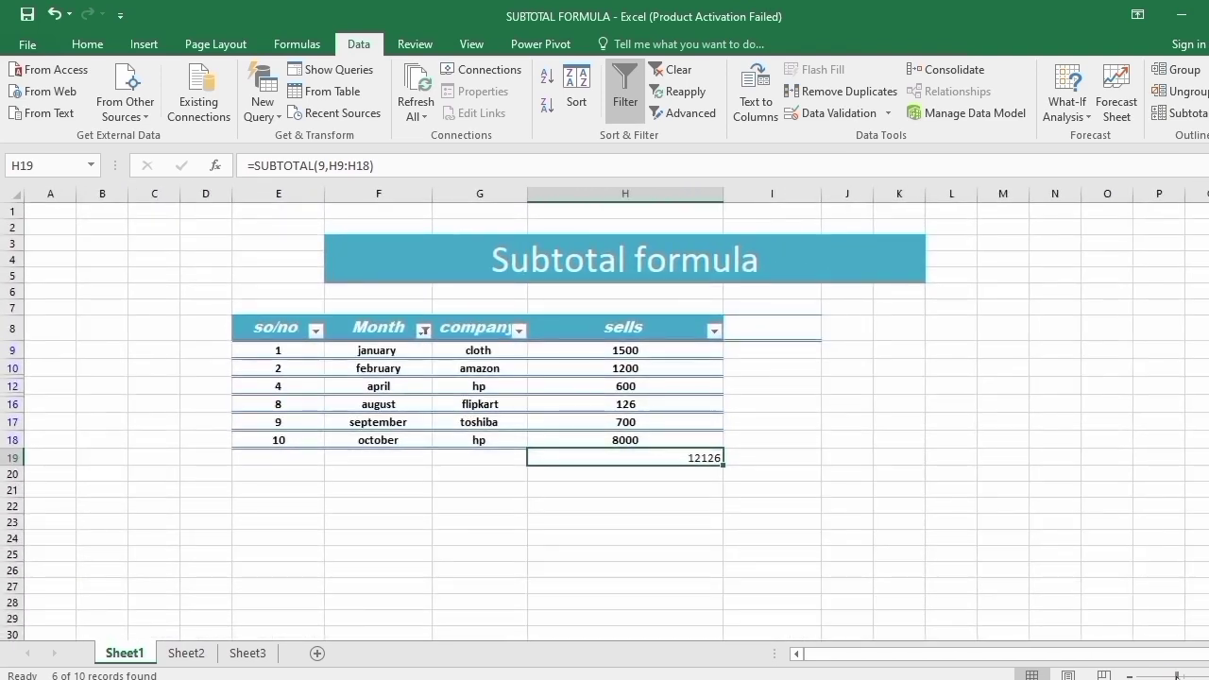